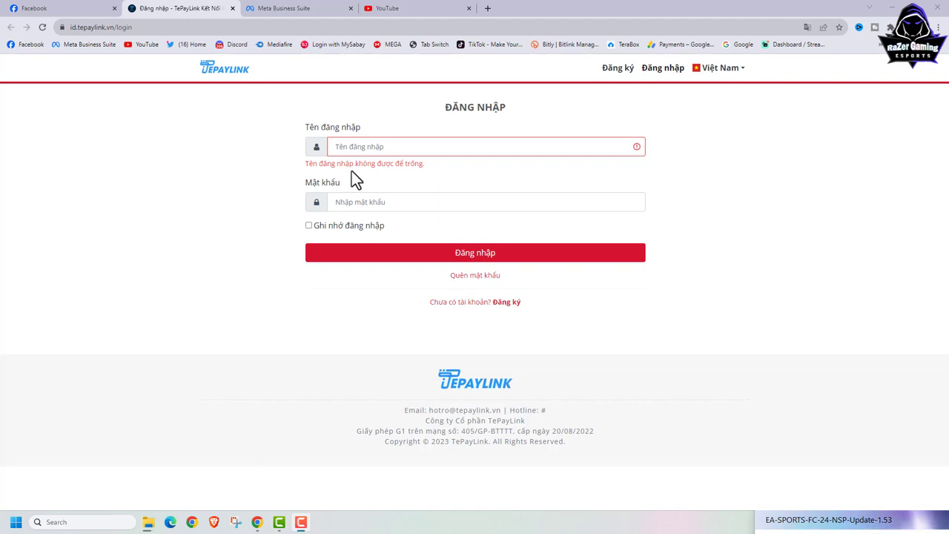
Switch the sign-in page to English and enter the account's username
click(730, 72)
click(723, 92)
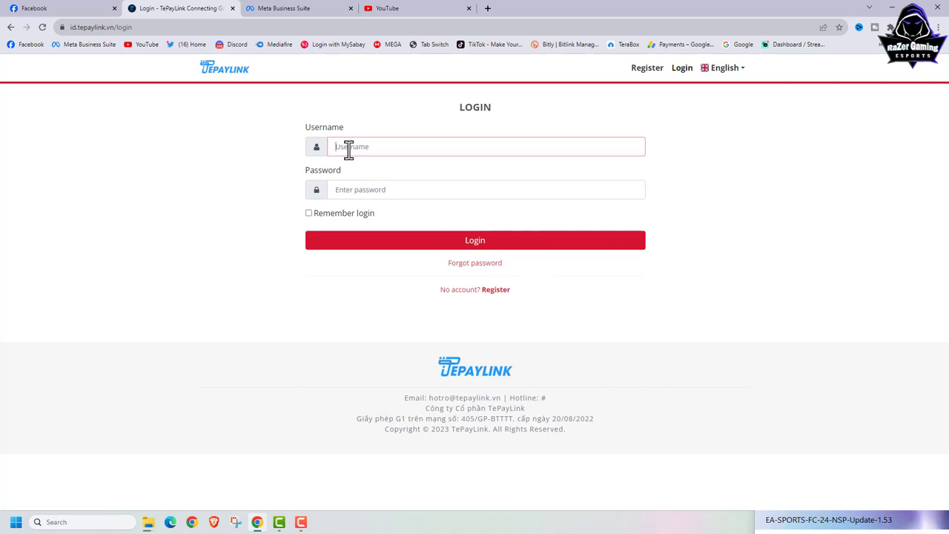
text(s)
key(BackSpace)
text(sabayr)
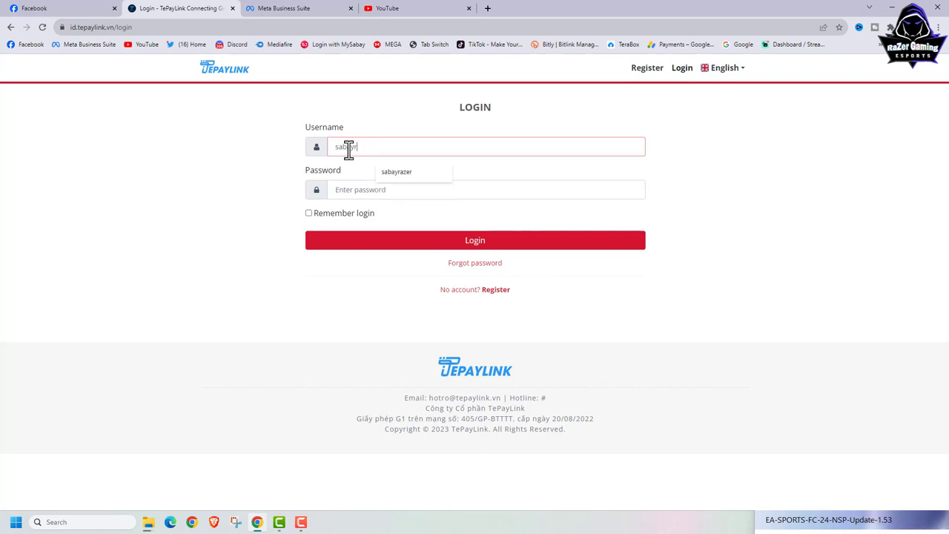
text(azer)
click(367, 185)
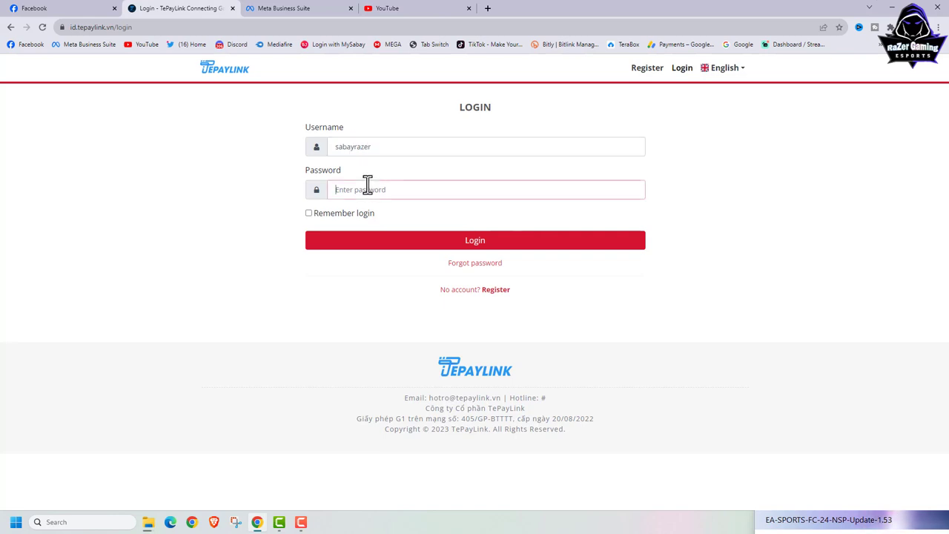
Enter the password and log in, then retype the password after the 'Username or password incorrect !' error
text(•••••••)
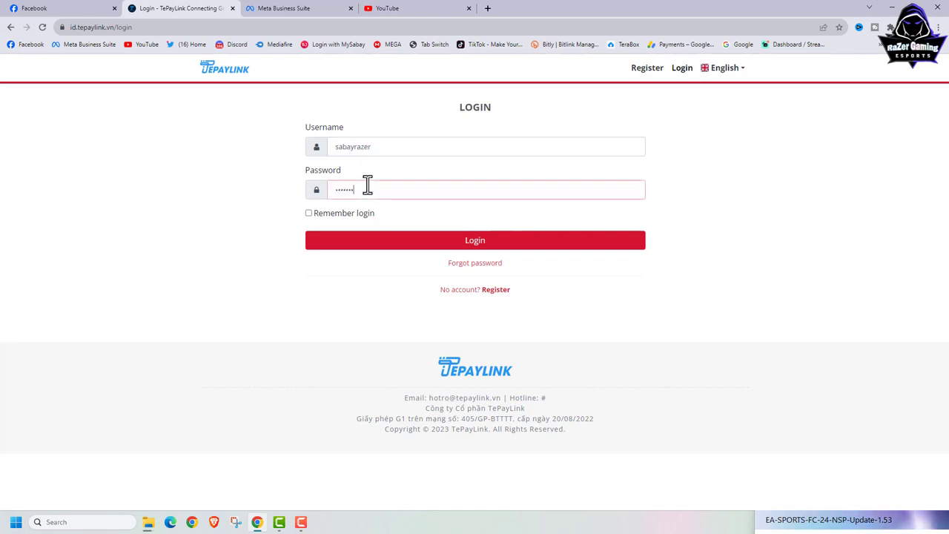
text(••••)
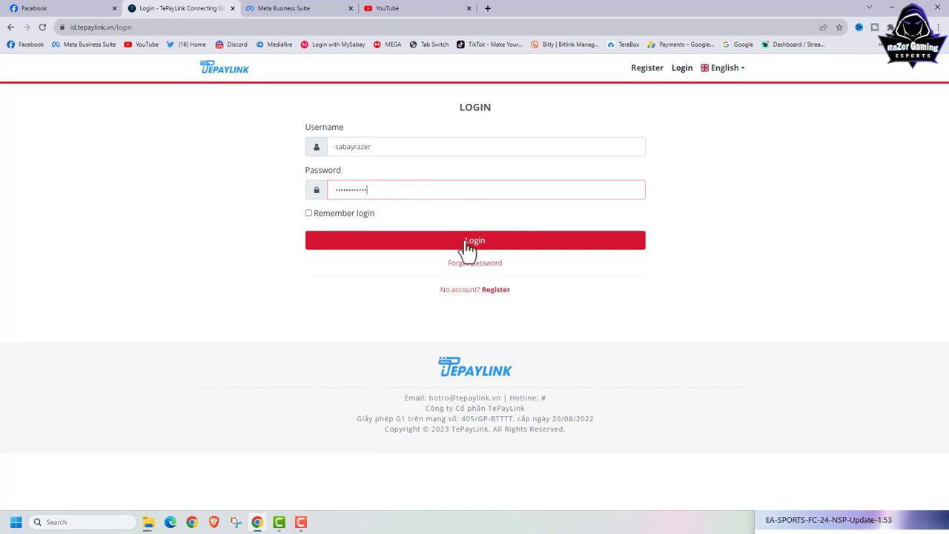
click(468, 249)
click(356, 190)
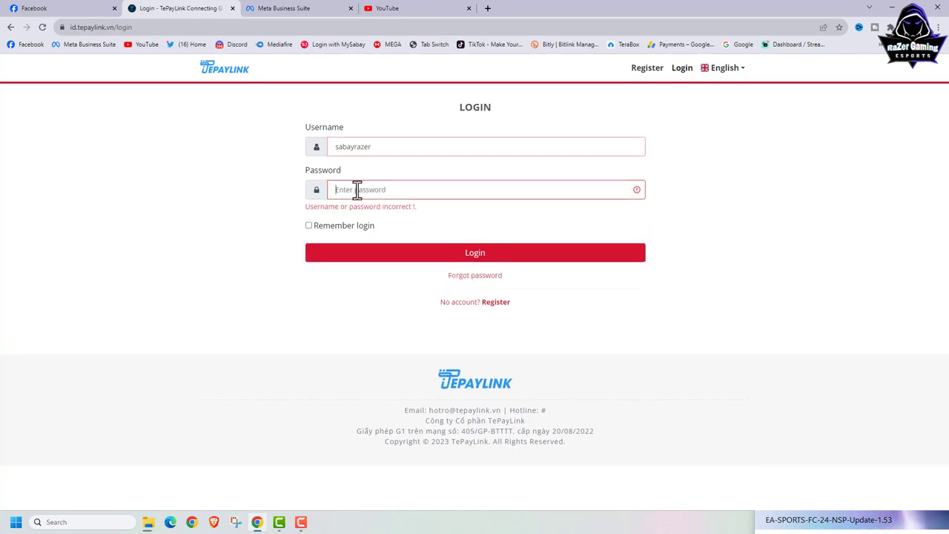
text(••••••)
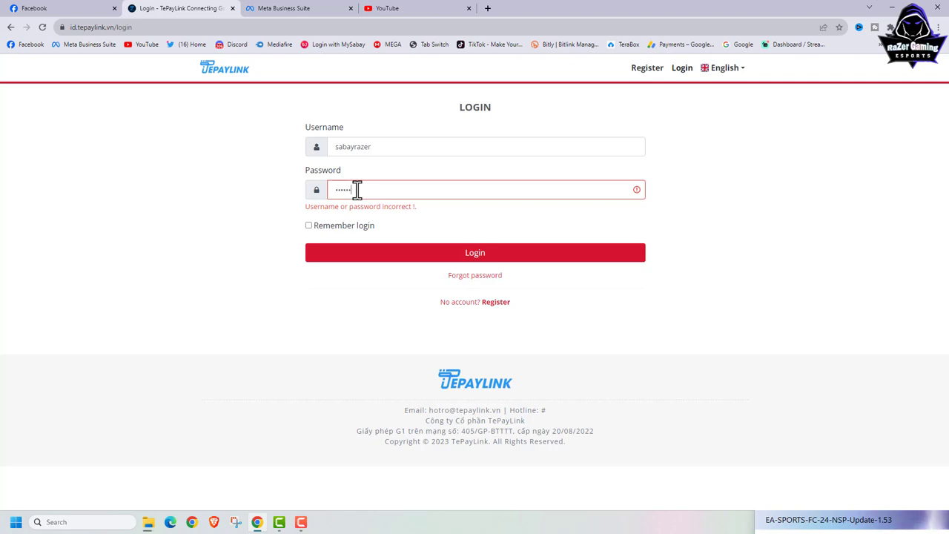
text(•••)
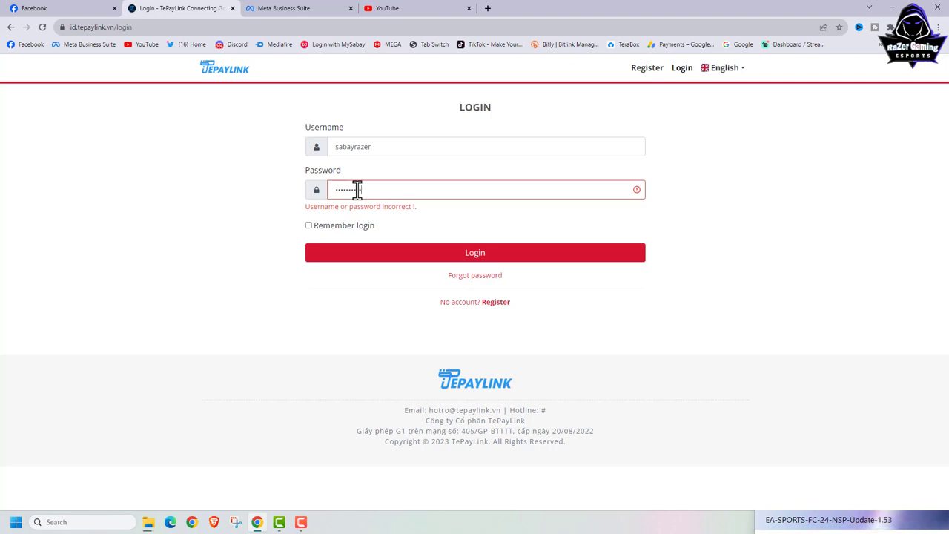
Log in, scroll through the Personal information page, and open Security in the sidebar
click(440, 247)
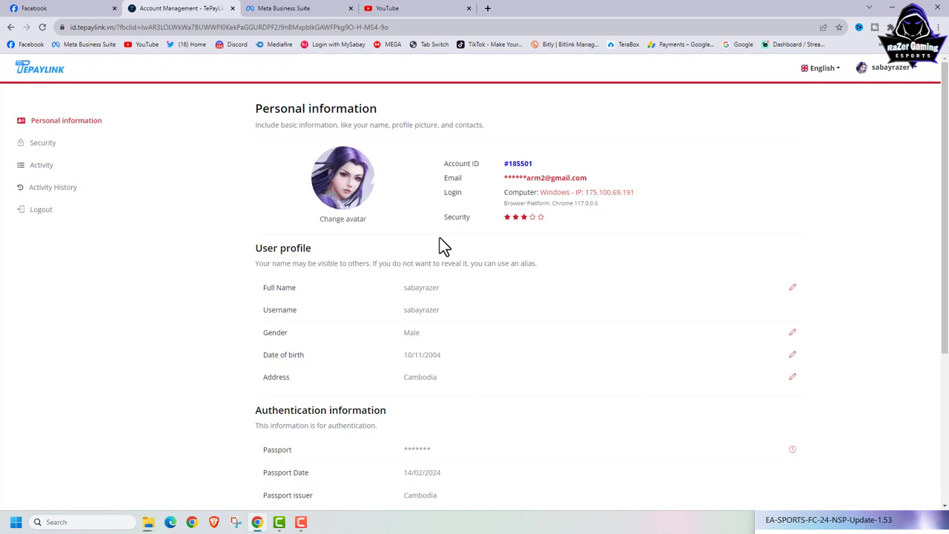
scroll(445, 252, down, 3)
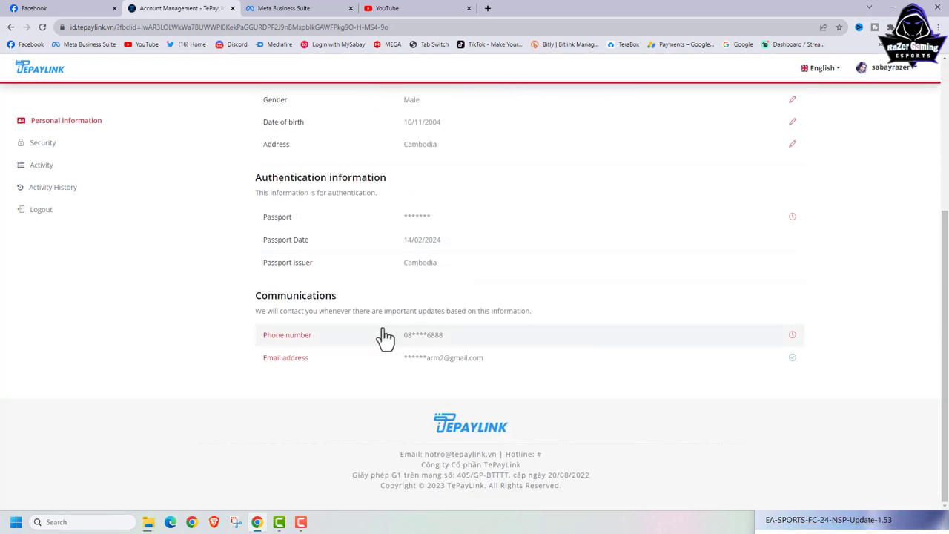
scroll(425, 319, up, 3)
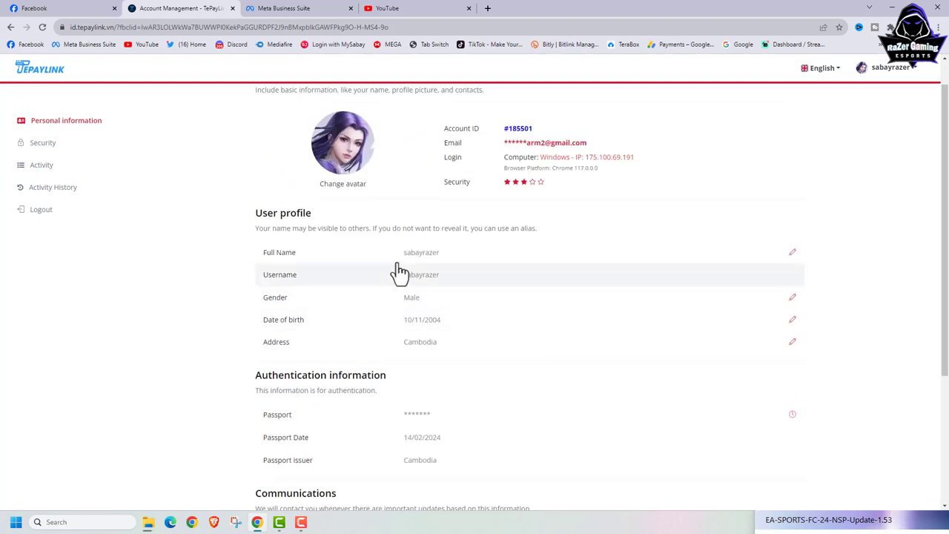
scroll(296, 230, up, 1)
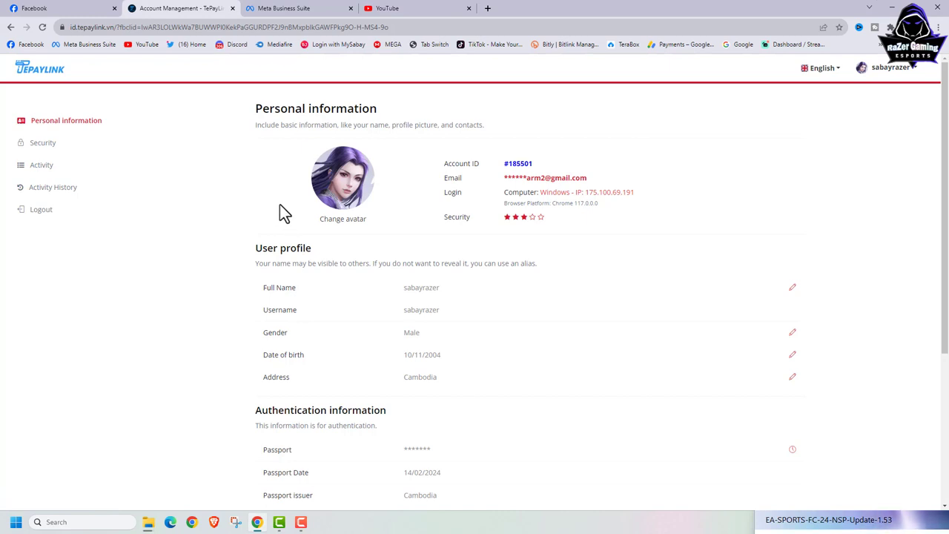
click(54, 146)
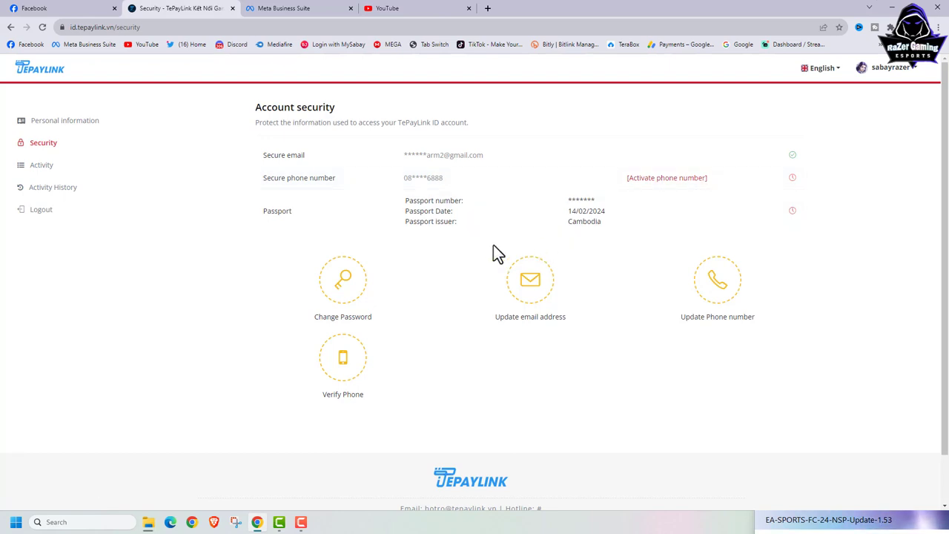
Open Change Password and enter the current password, a Very Strong new password, and a confirmation
click(334, 289)
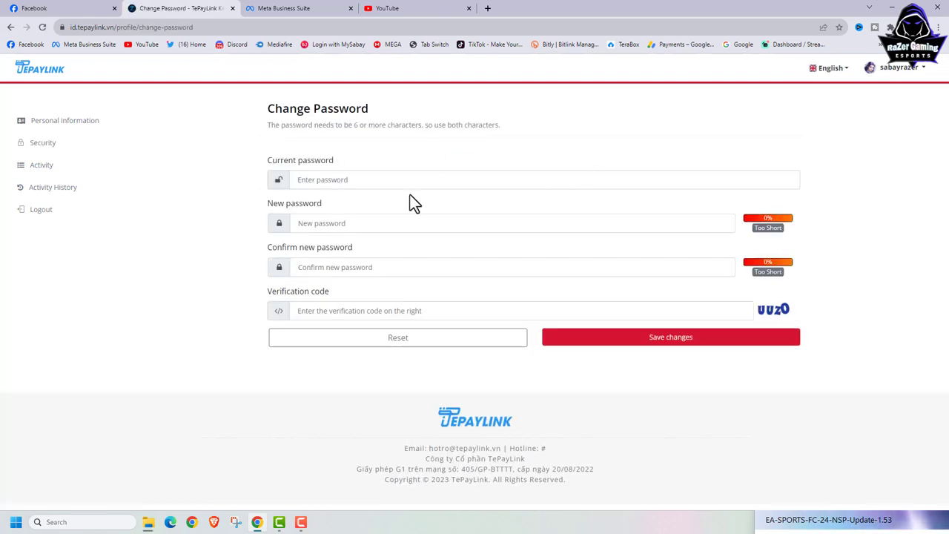
click(335, 184)
text(•••••••)
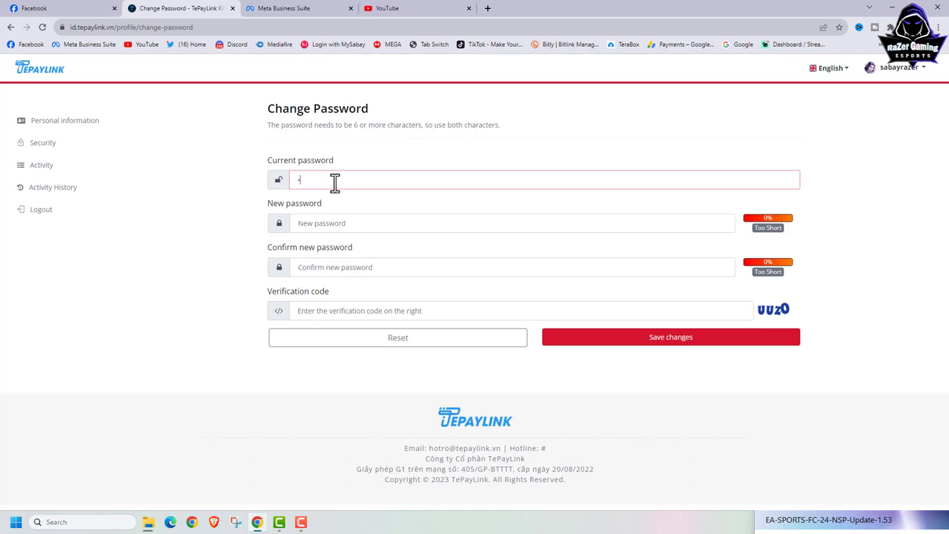
text(••••)
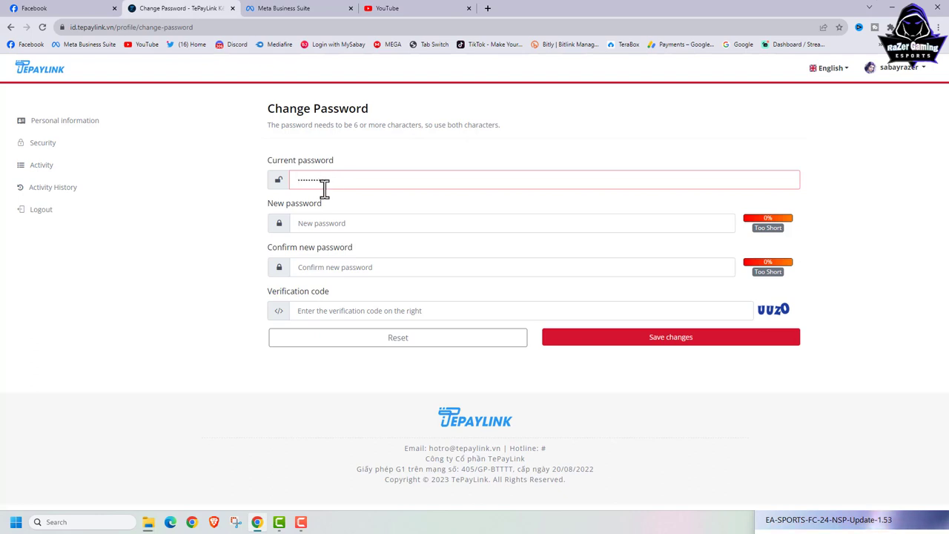
click(316, 225)
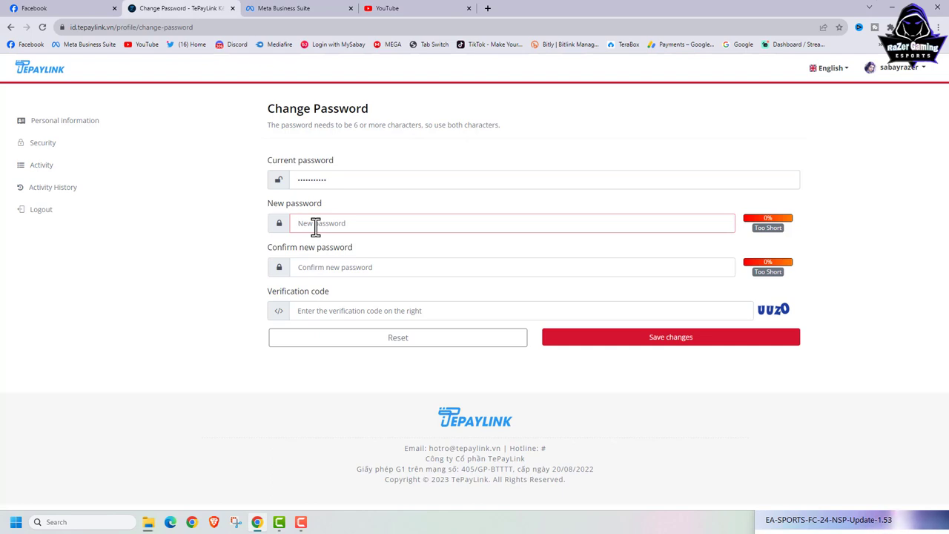
text(•••)
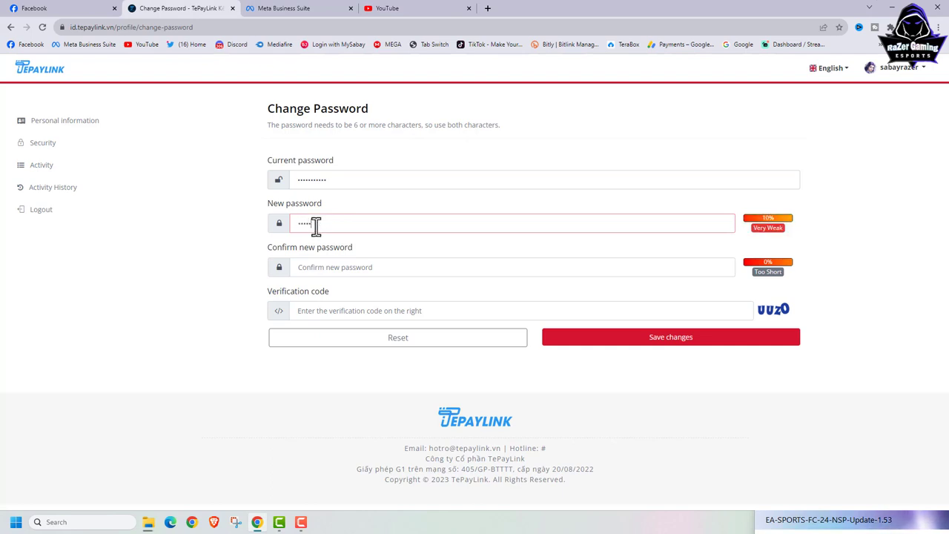
text(•••••)
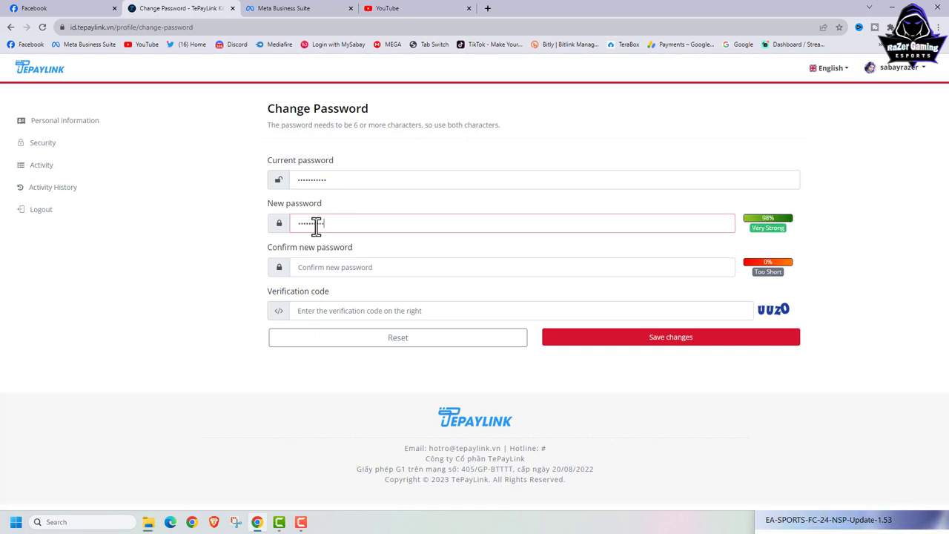
text(•)
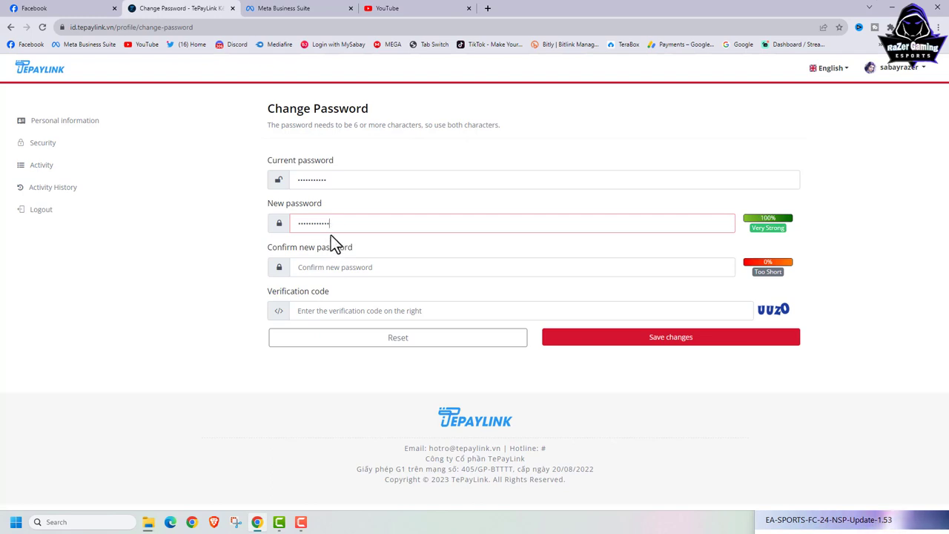
click(319, 268)
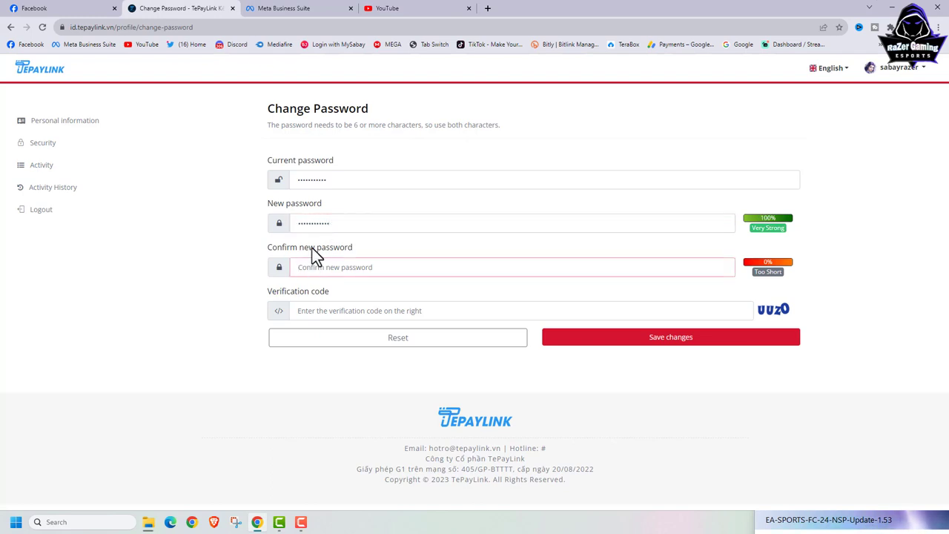
text(••••••••••)
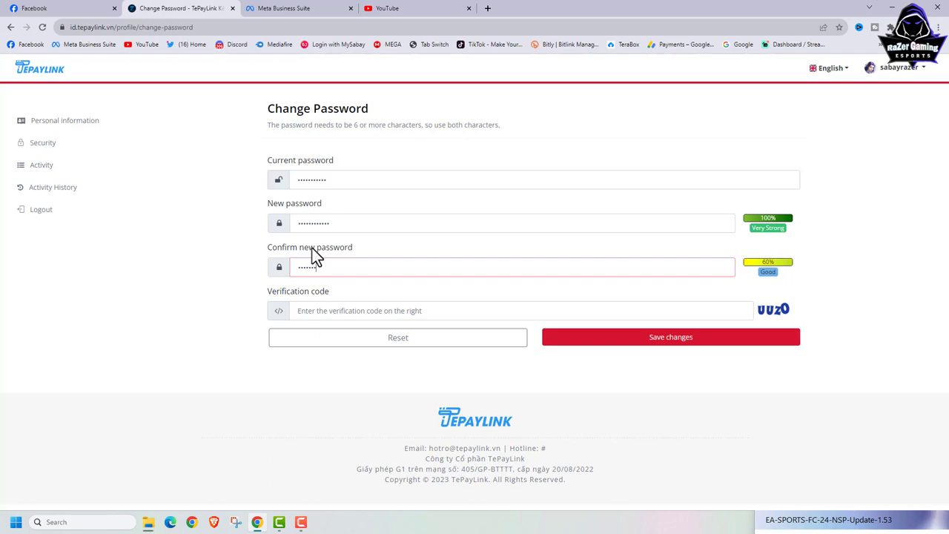
text(•)
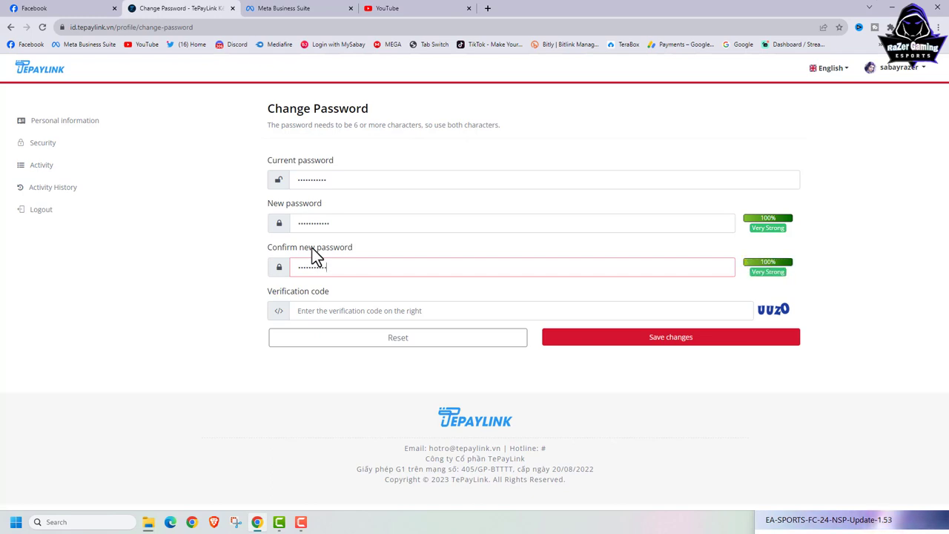
Retype the new and confirmation passwords to clear the mismatch error, then go to the Verification code field
click(369, 242)
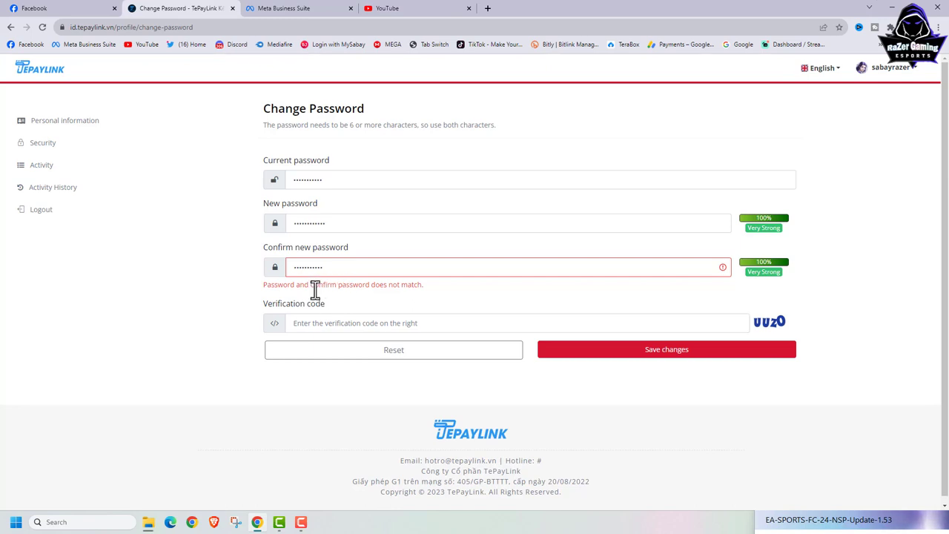
drag(336, 223, 173, 220)
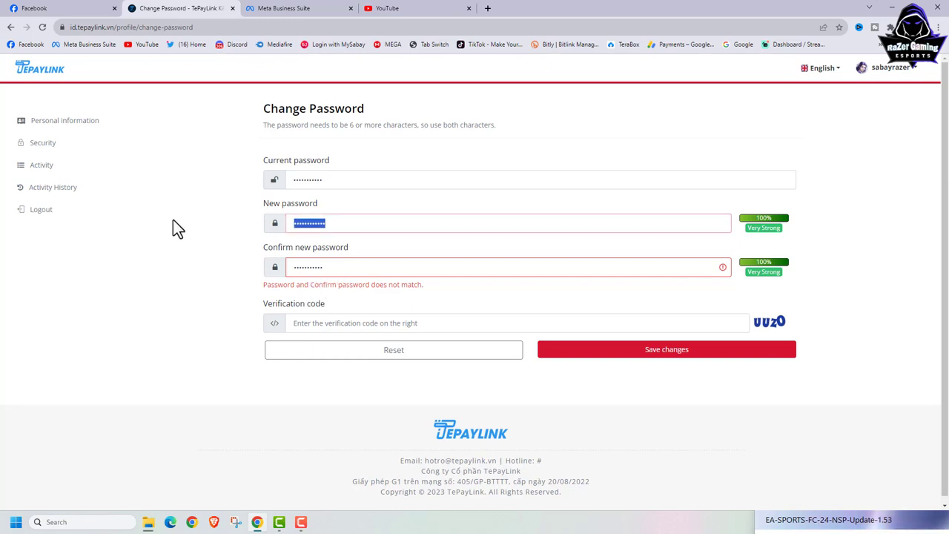
text(••••••)
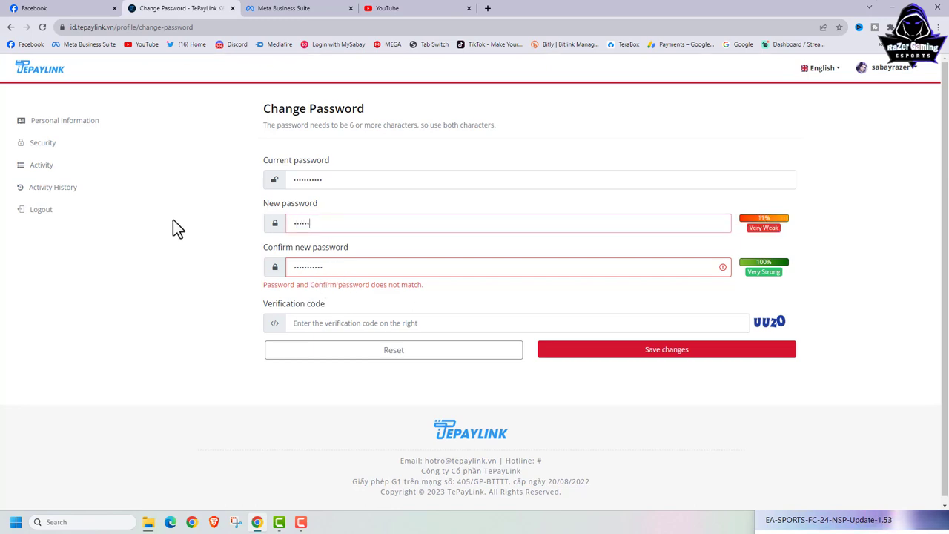
text(•••••)
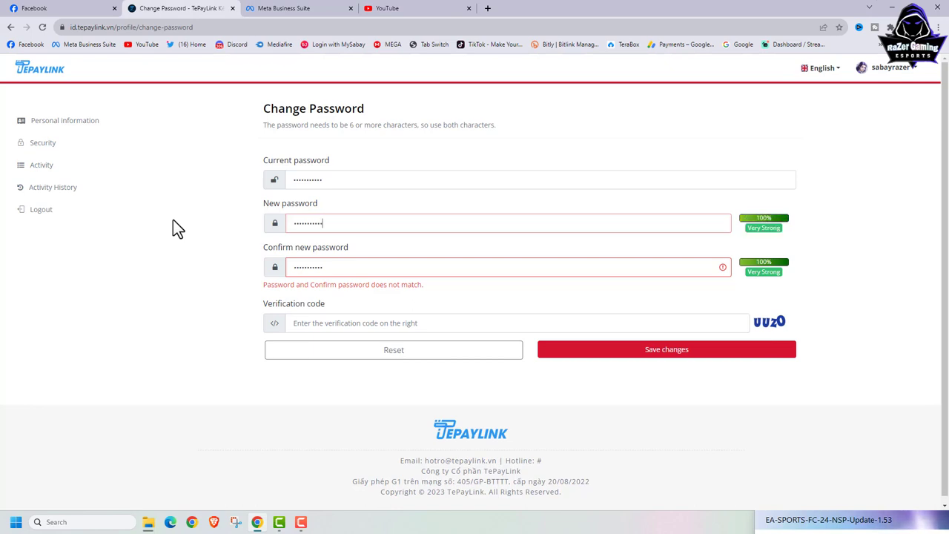
click(308, 284)
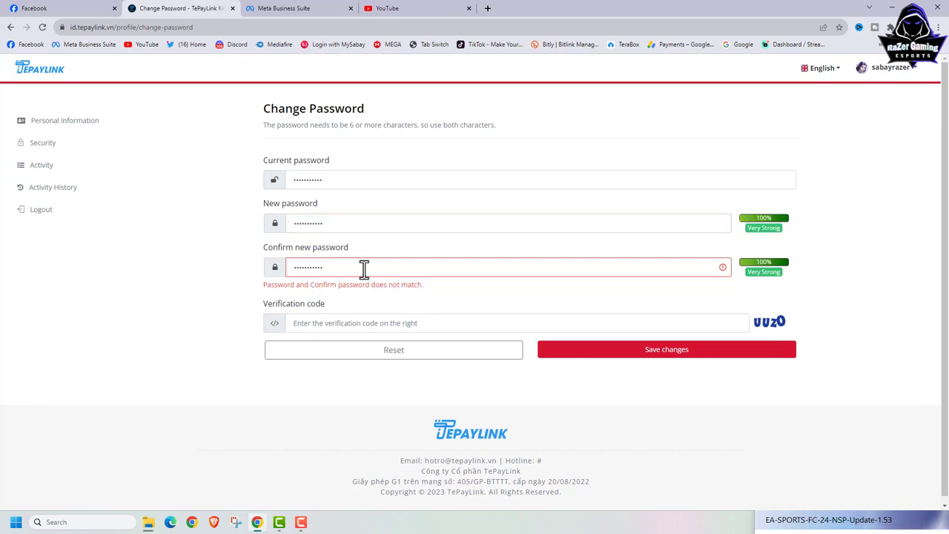
drag(337, 269, 208, 265)
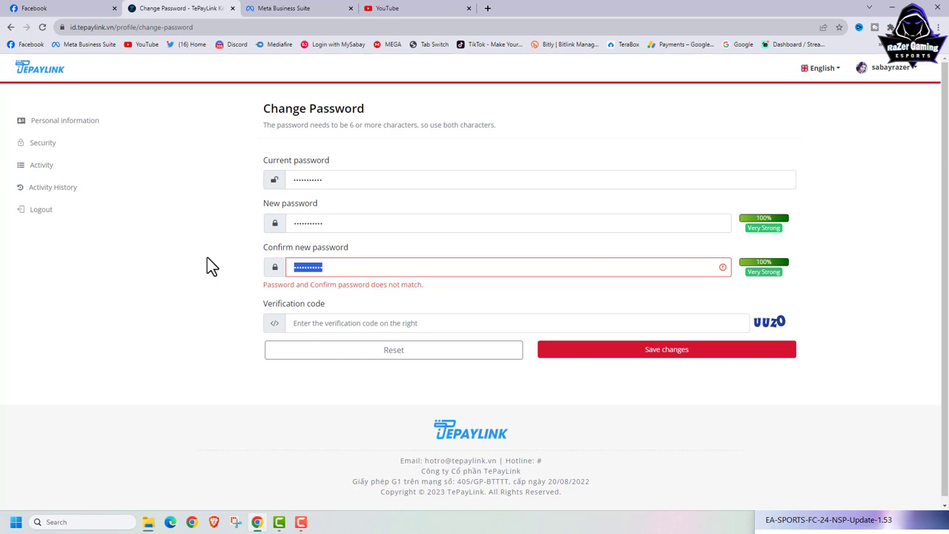
text(••••••)
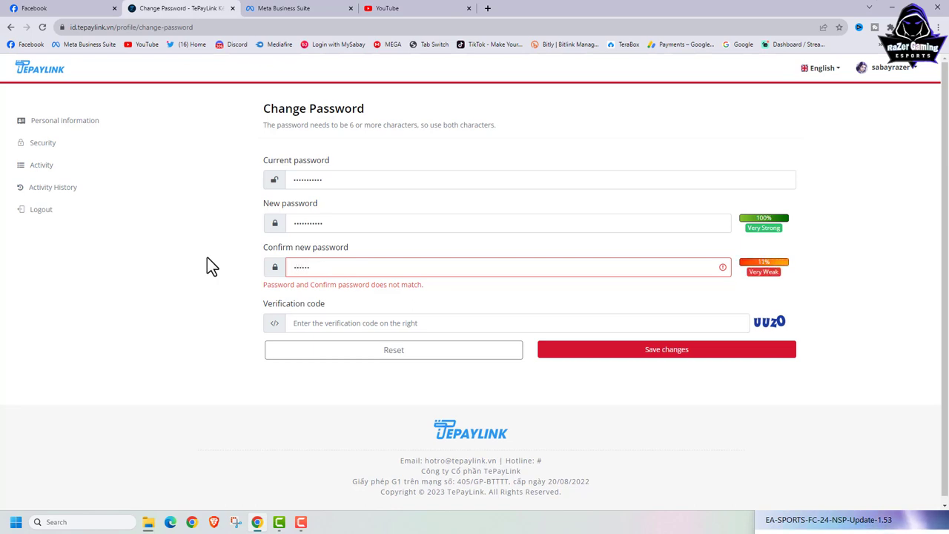
text(•••••)
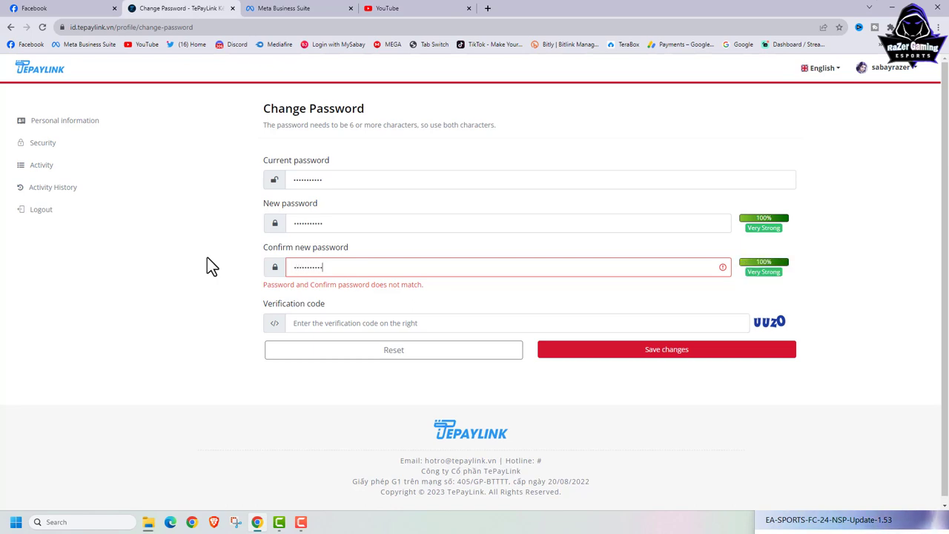
click(382, 297)
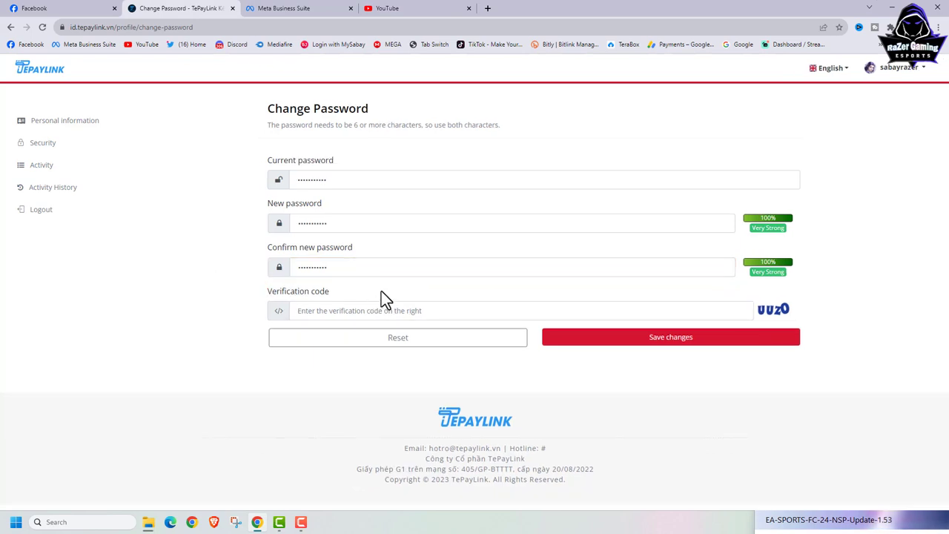
click(316, 311)
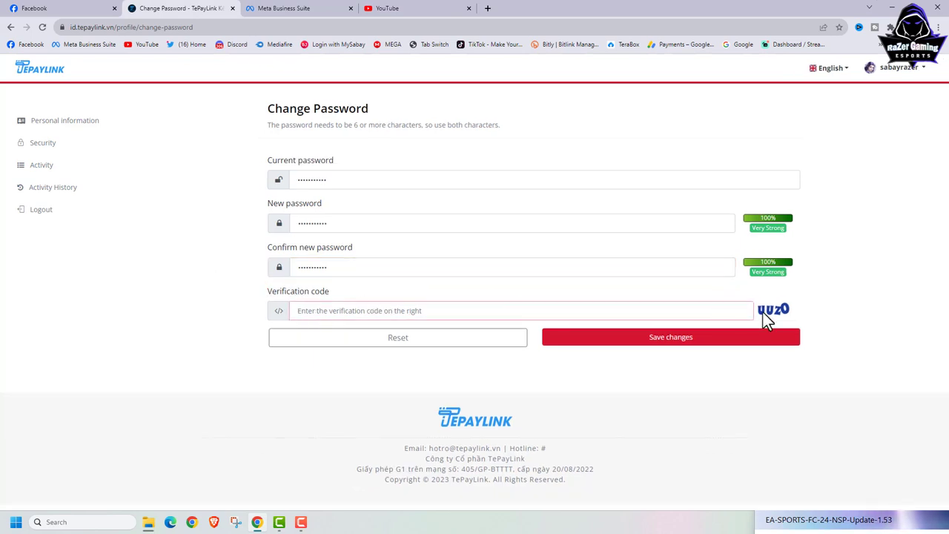
Enter the captcha, save the password change, and switch the login page to English
text(uuzo)
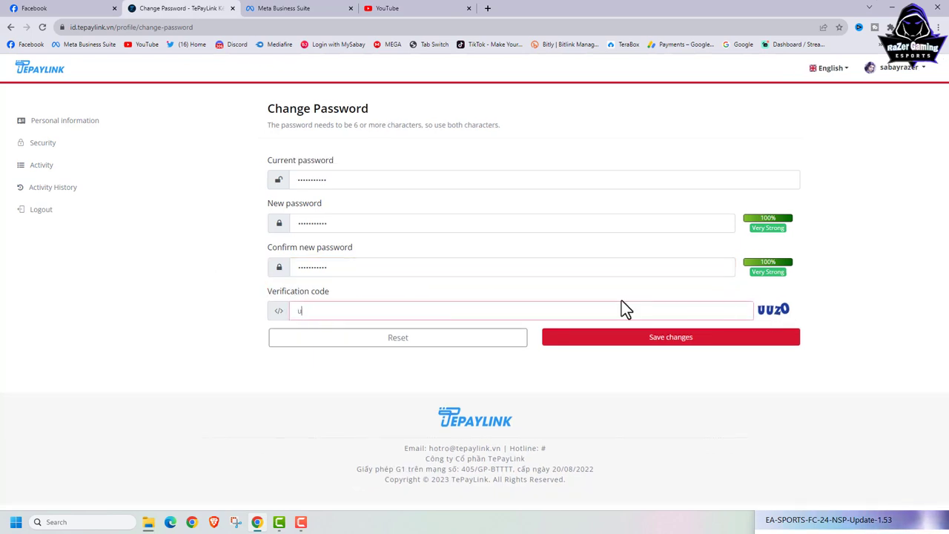
click(655, 341)
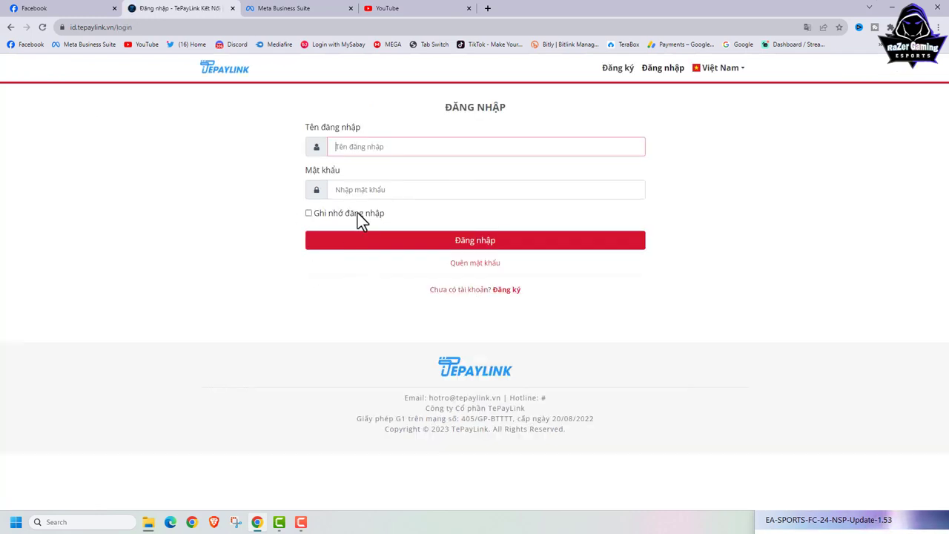
click(720, 68)
click(731, 103)
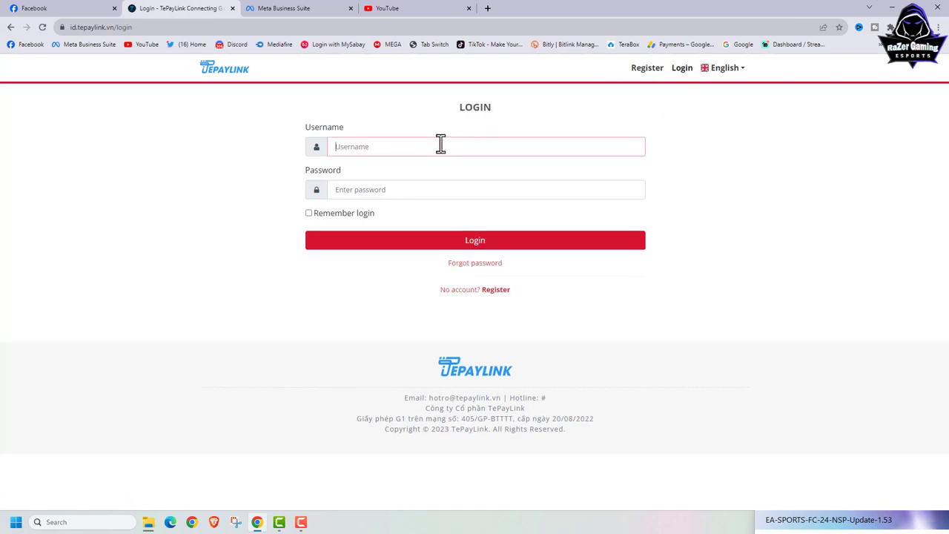
Log back in with the autofilled account username and the password
text(s)
key(BackSpace)
text(sb)
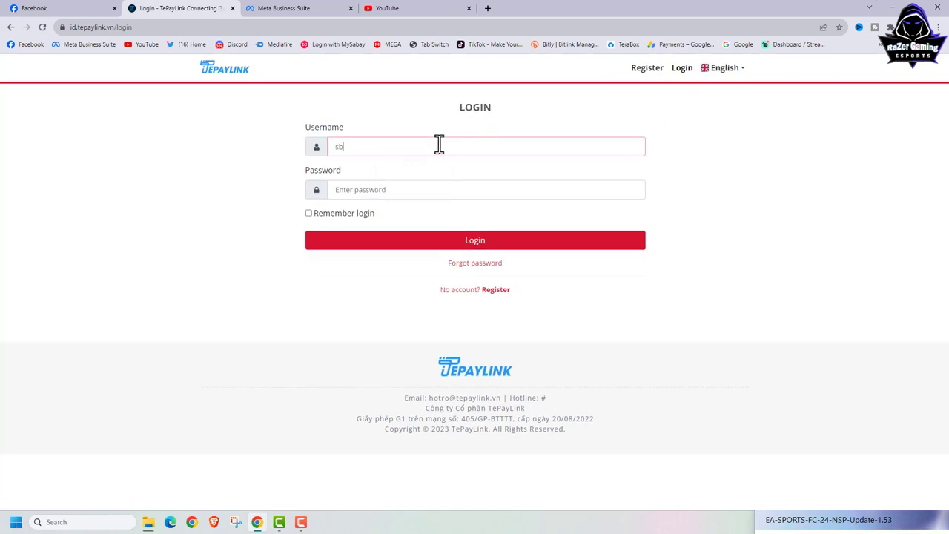
key(BackSpace)
text(a)
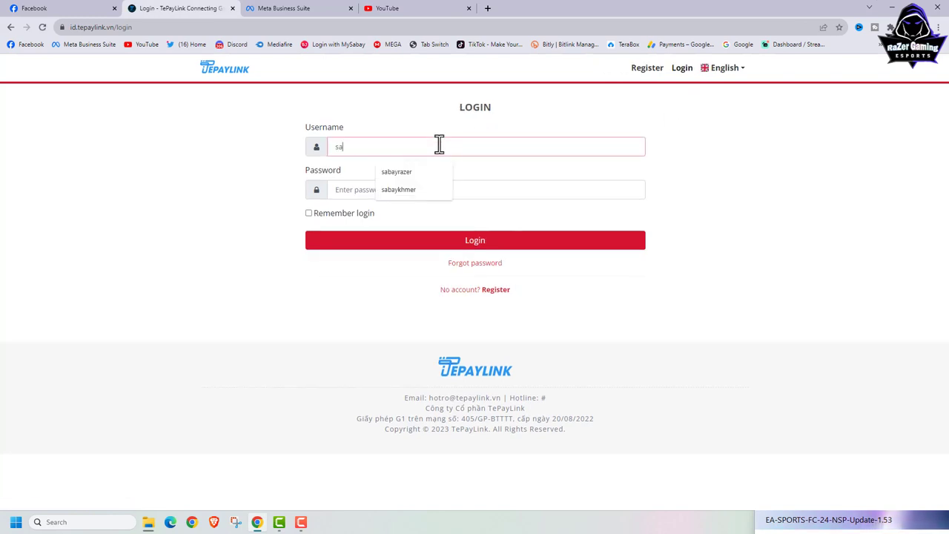
text(bayrazer)
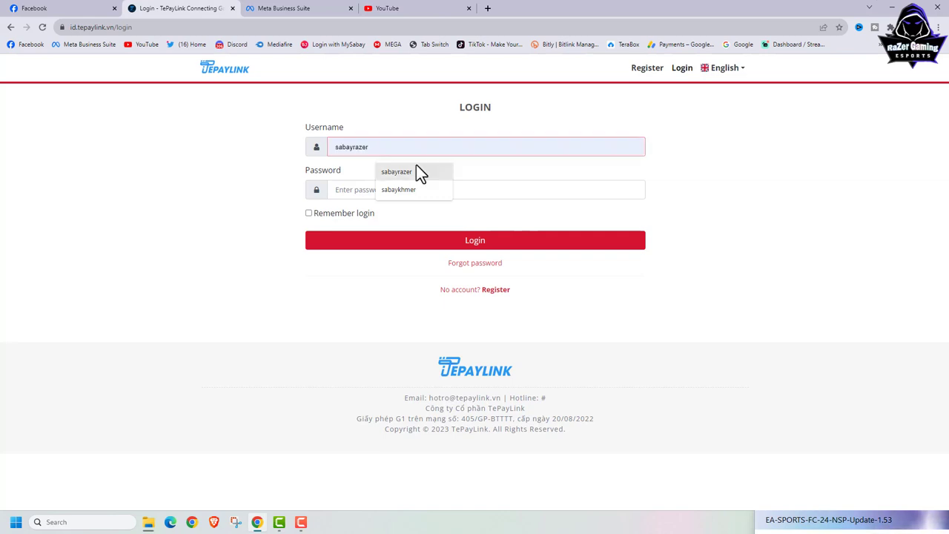
click(416, 171)
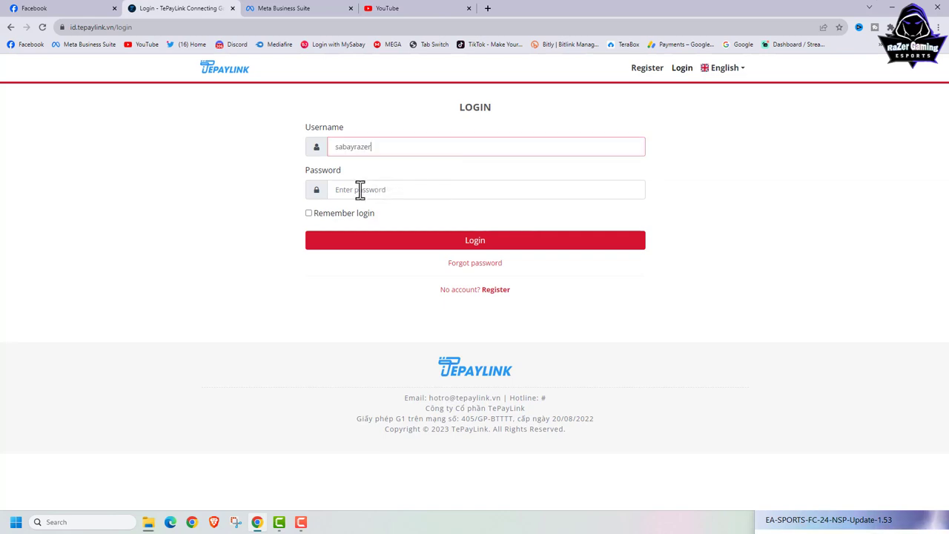
click(360, 190)
text(••••)
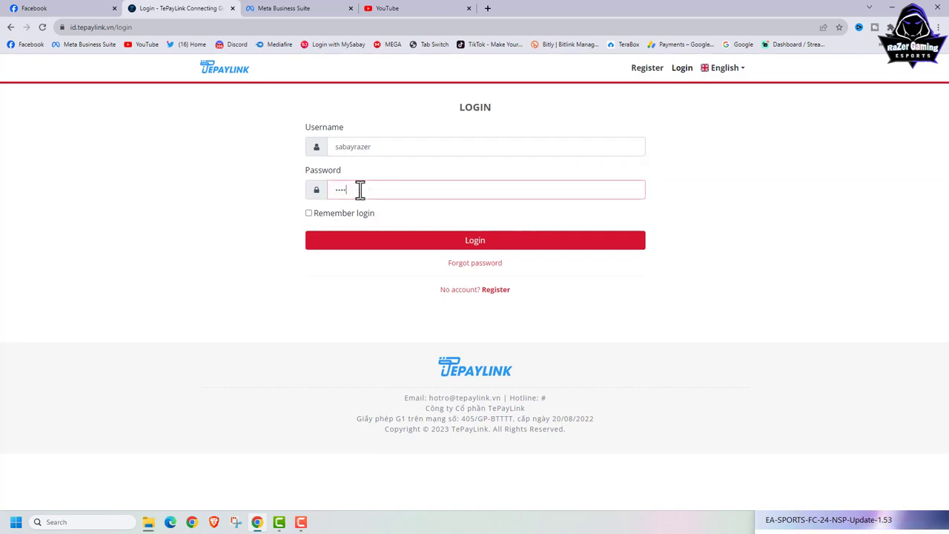
key(BackSpace)
key(BackSpace)
key(BackSpace)
text(••••)
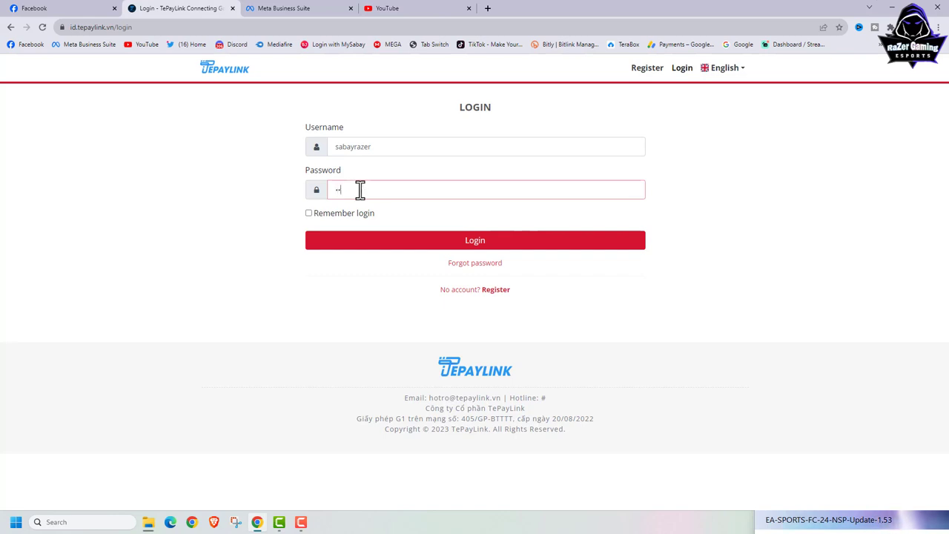
text(••)
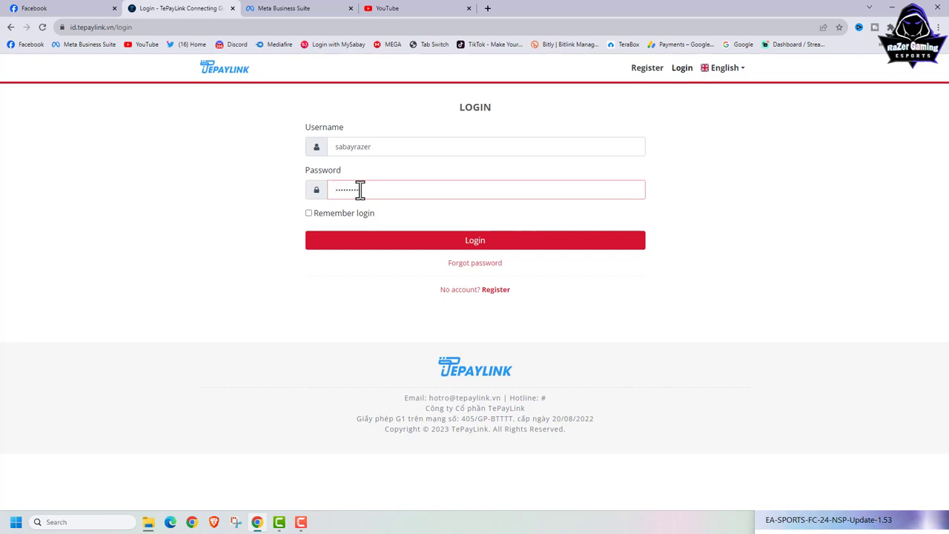
click(445, 243)
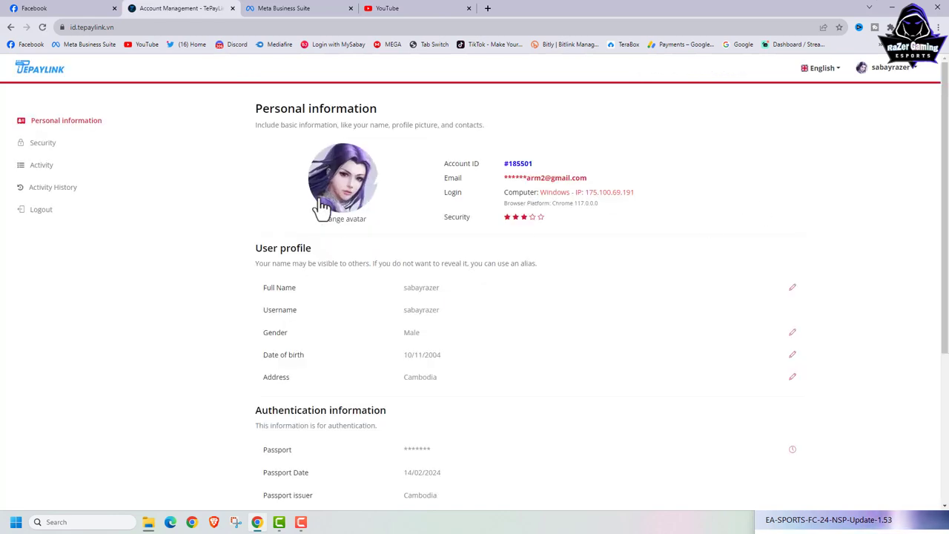
From Security, open the Update email address form
scroll(589, 238, down, 2)
click(45, 143)
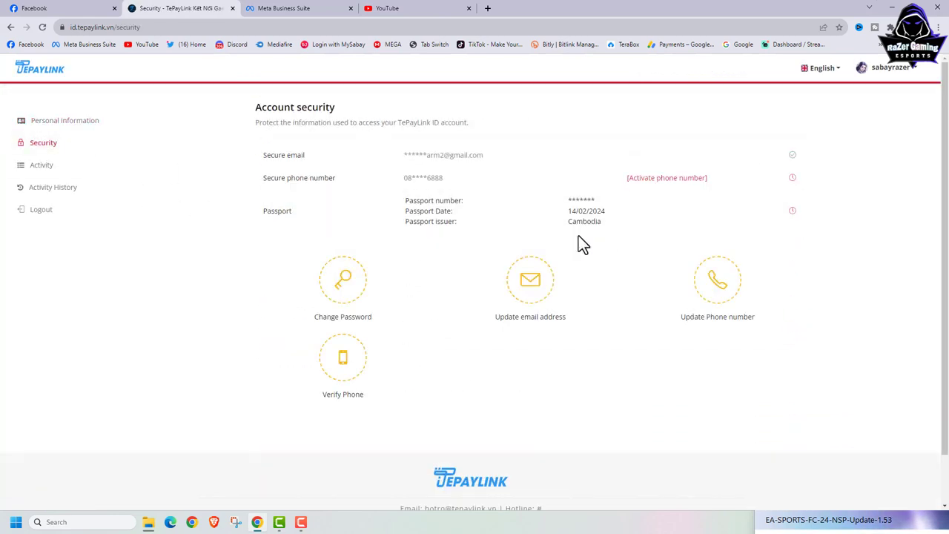
click(528, 285)
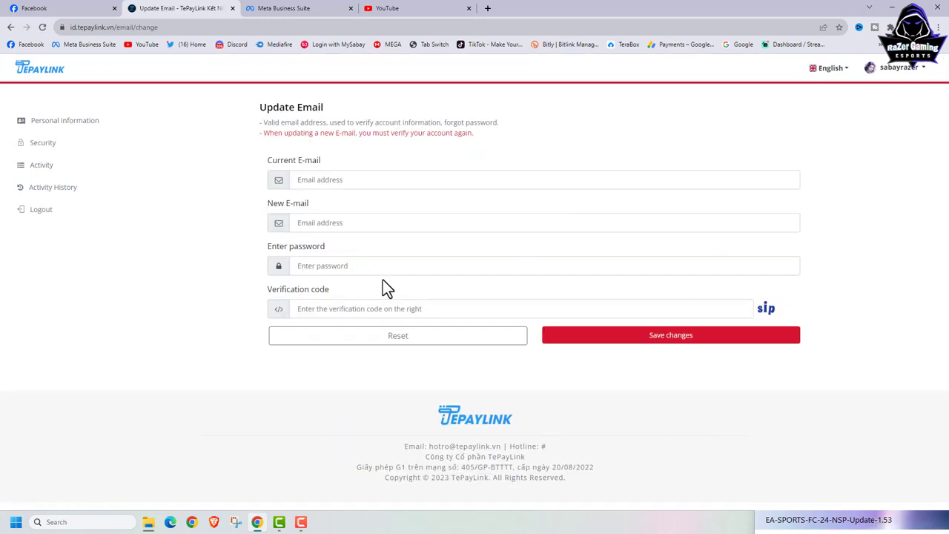
Submit the current and new e-mail addresses, account password and captcha, getting 'Email update successful!'
click(300, 180)
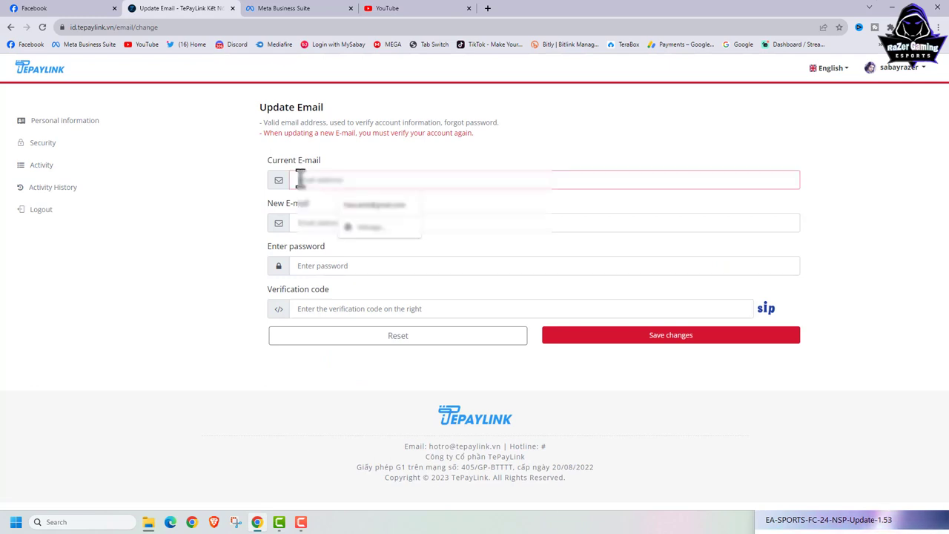
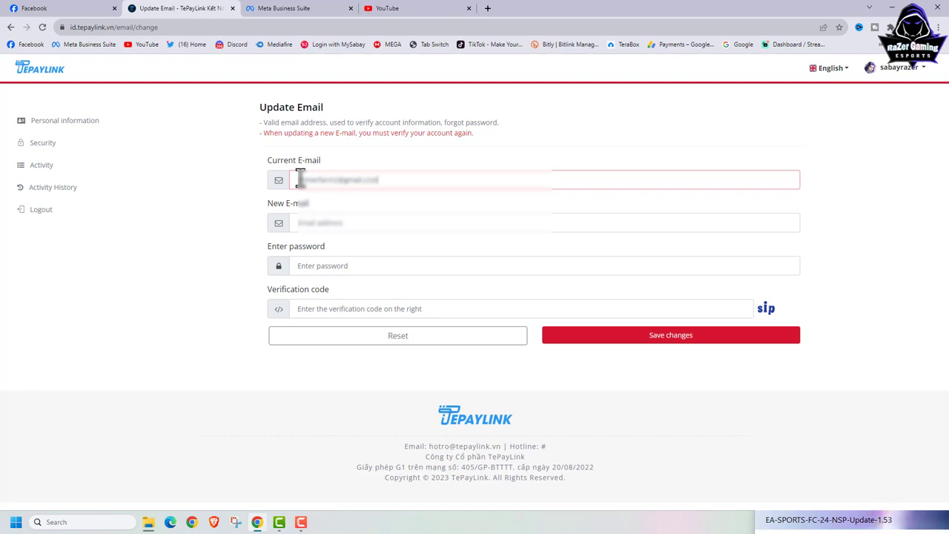
click(310, 224)
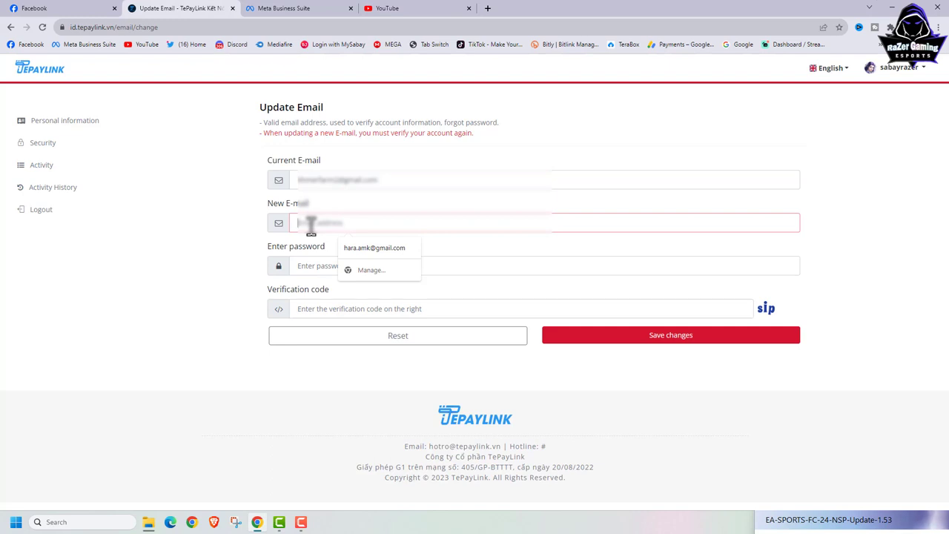
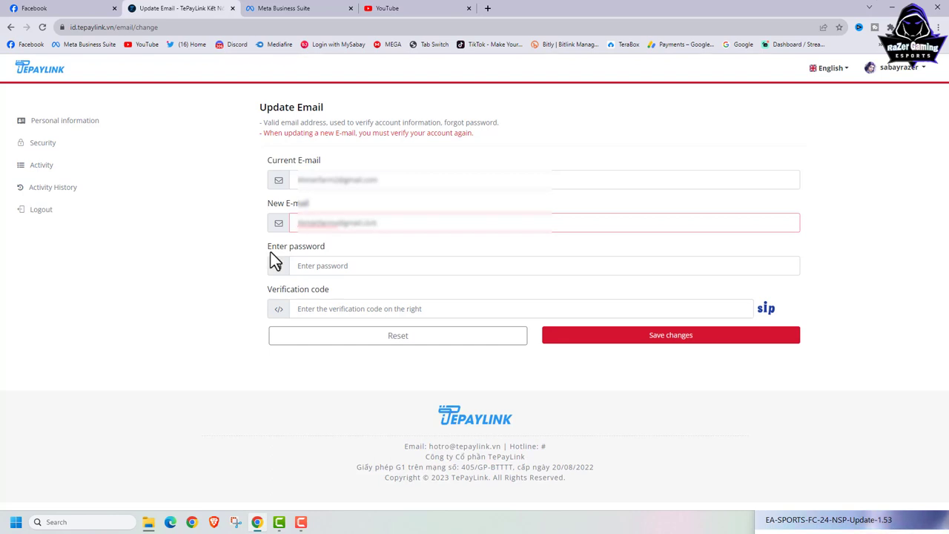
click(302, 267)
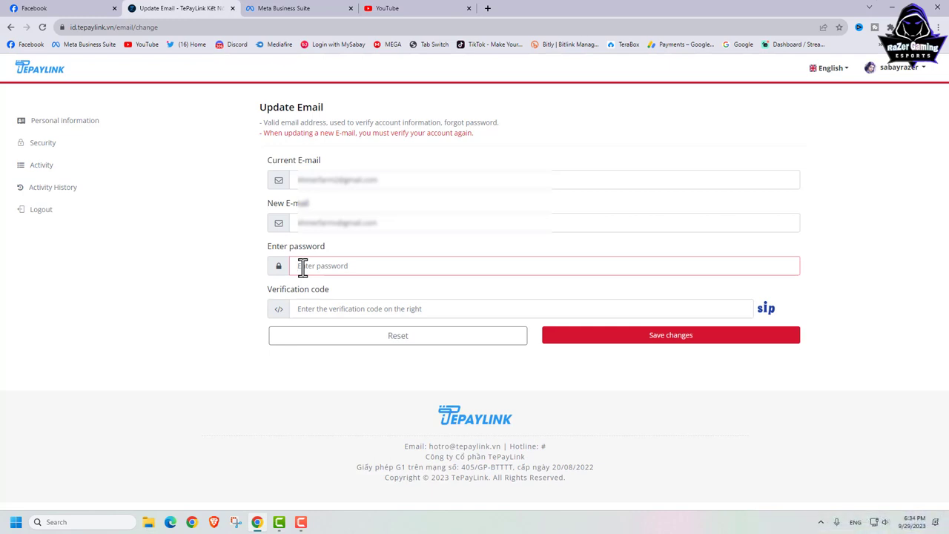
click(339, 310)
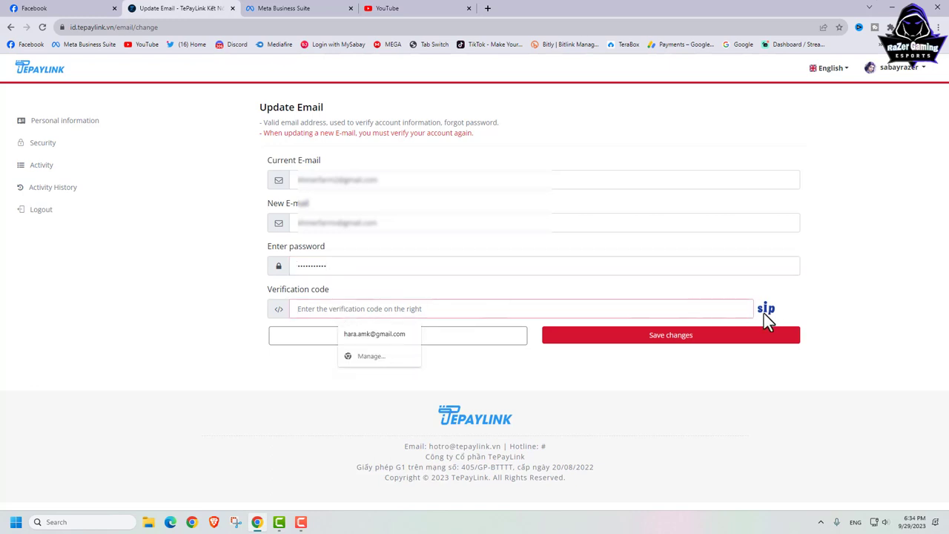
text(sip)
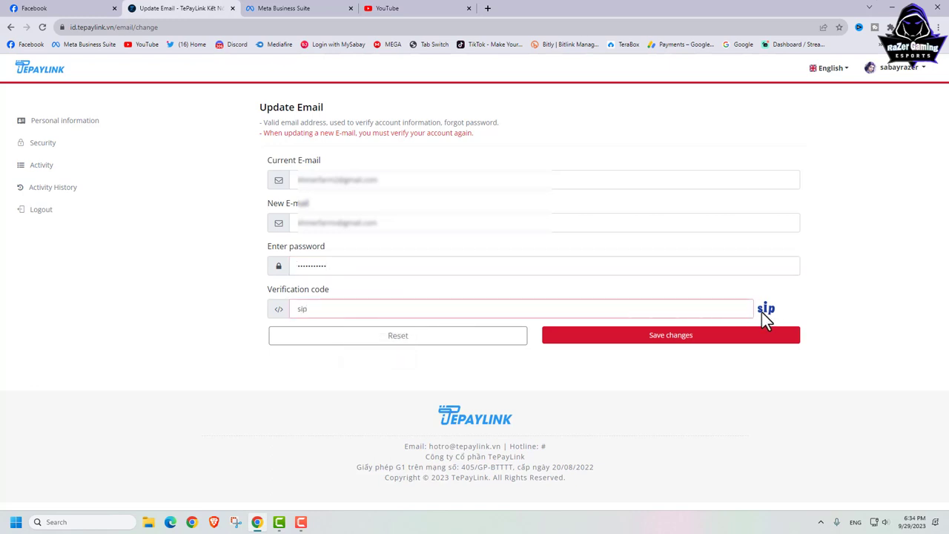
click(631, 335)
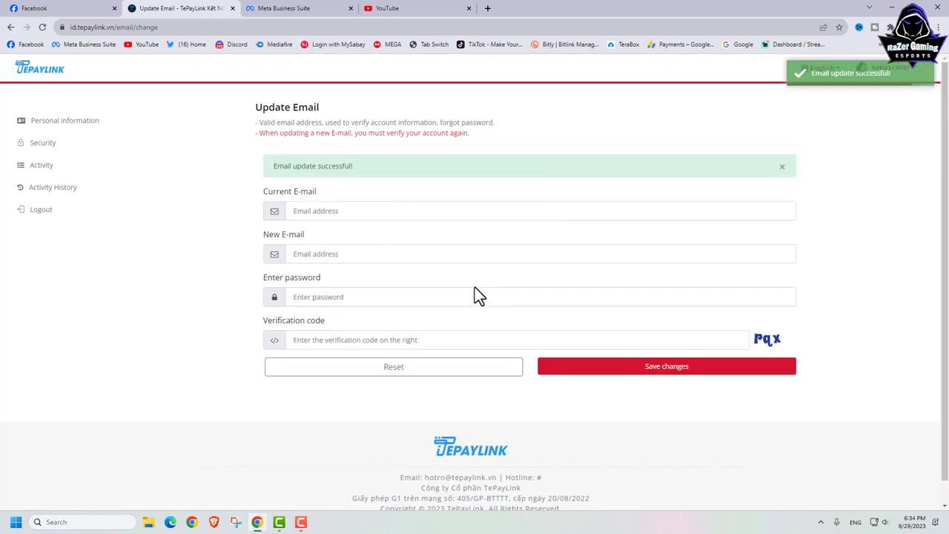
Open Security, then log out from the account menu
click(43, 143)
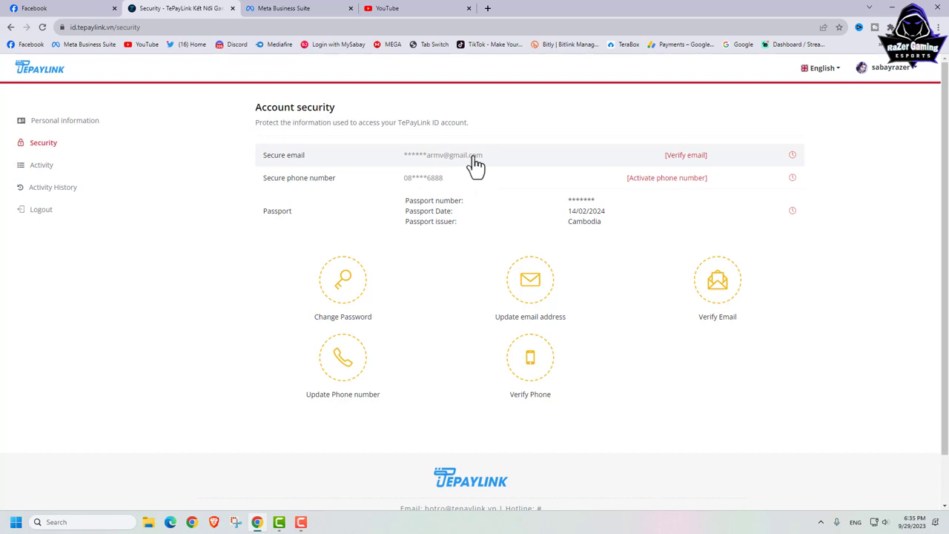
click(889, 69)
click(884, 92)
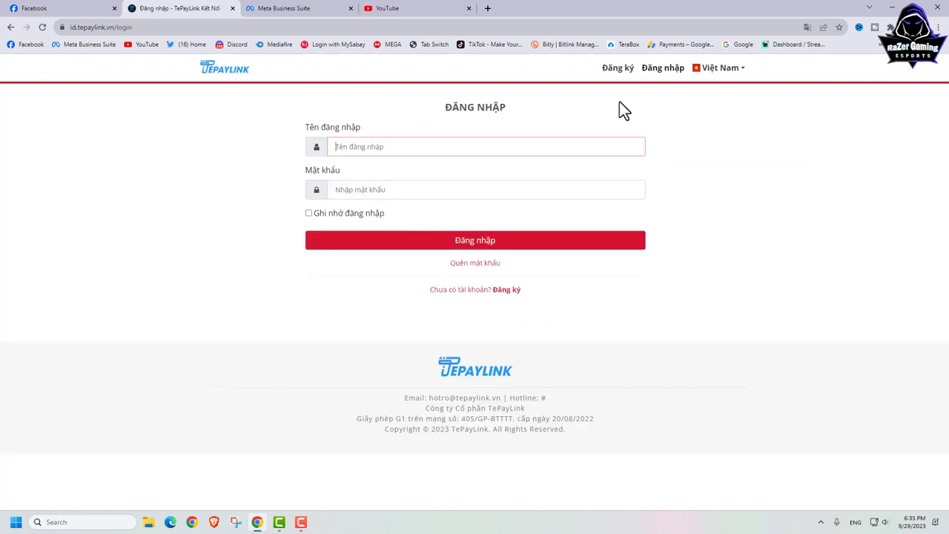
Switch the site to English and open the Forgot password form
click(723, 70)
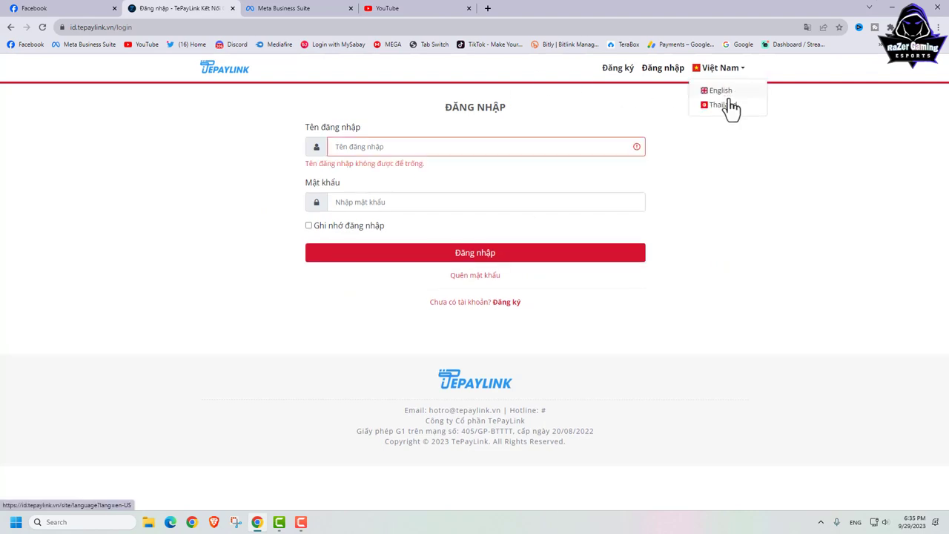
click(719, 92)
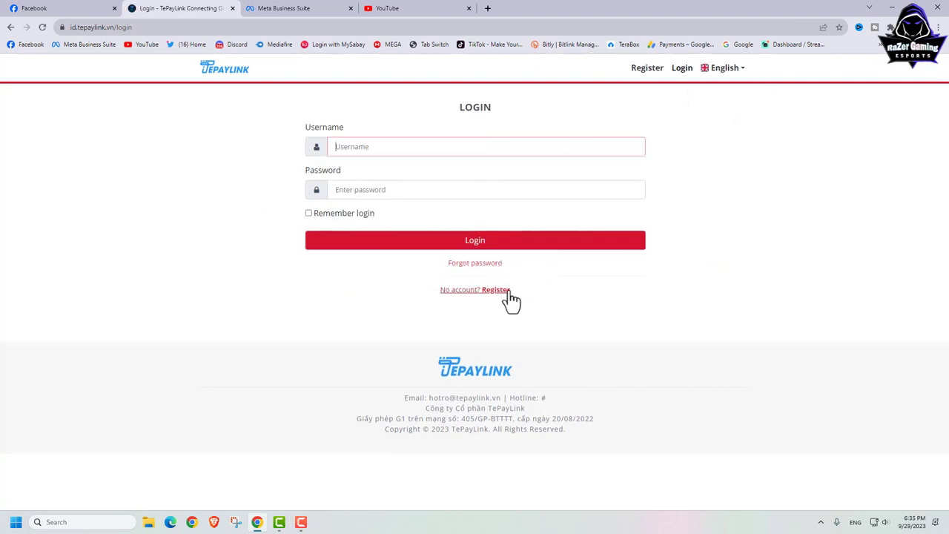
click(484, 264)
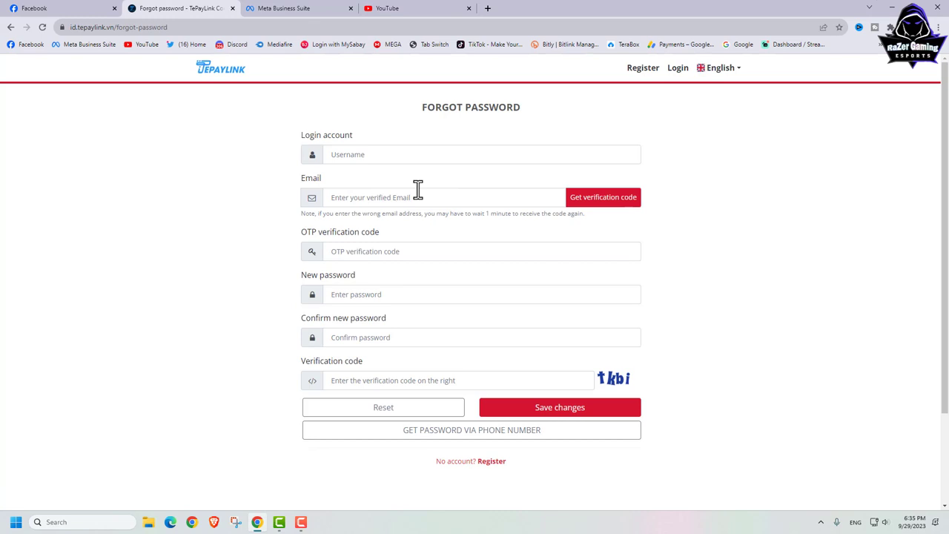
Enter the account username in Login account, fixing typos, and the account's email address
click(379, 151)
text(raze4r)
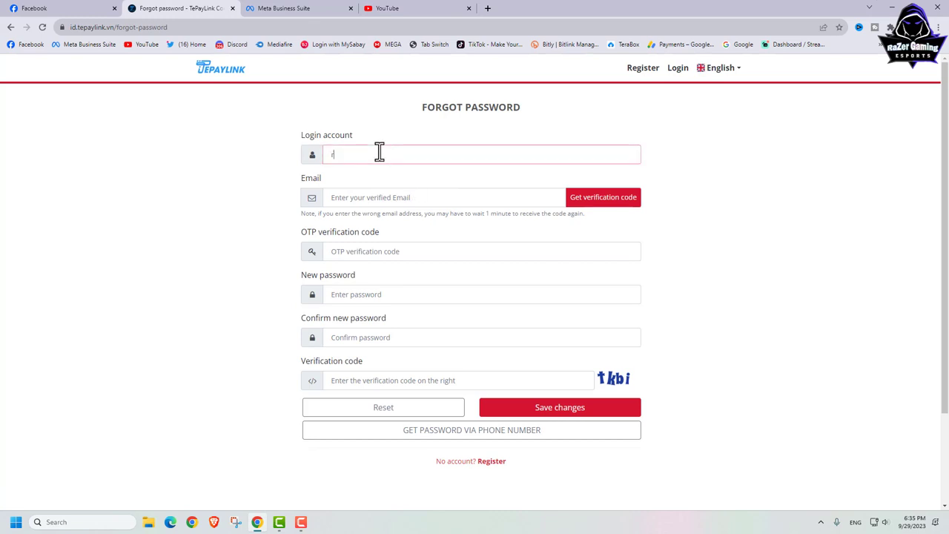
key(BackSpace)
key(BackSpace)
text(rsab)
key(BackSpace)
key(BackSpace)
key(BackSpace)
key(BackSpace)
key(BackSpace)
key(BackSpace)
key(BackSpace)
key(BackSpace)
text(sabayrazer)
click(371, 198)
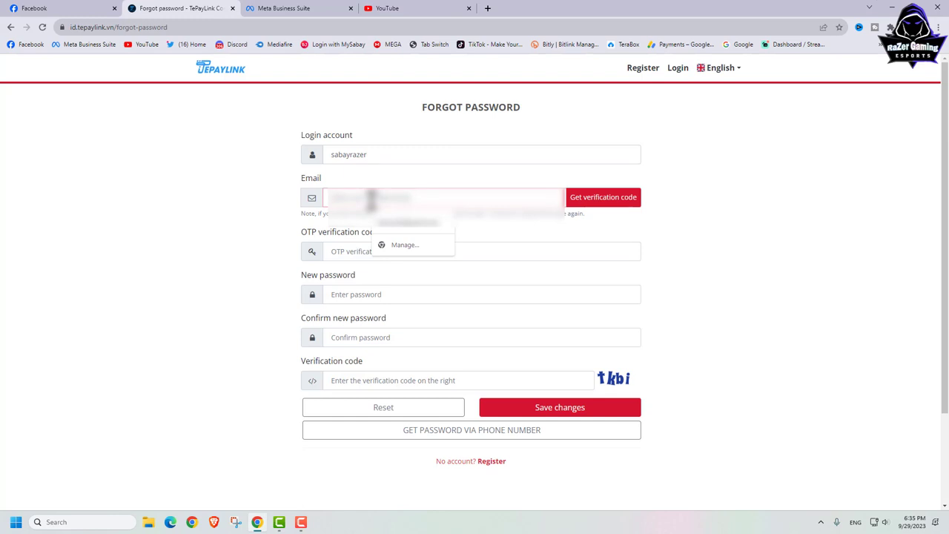
key(Escape)
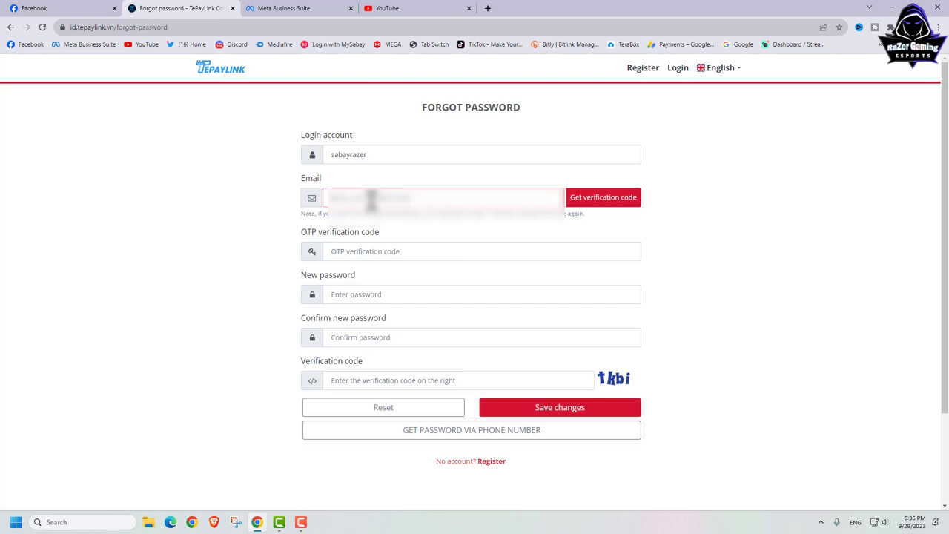
Request a reset code, dismiss the 'Email unverified' error, open Register, then return to login
click(625, 199)
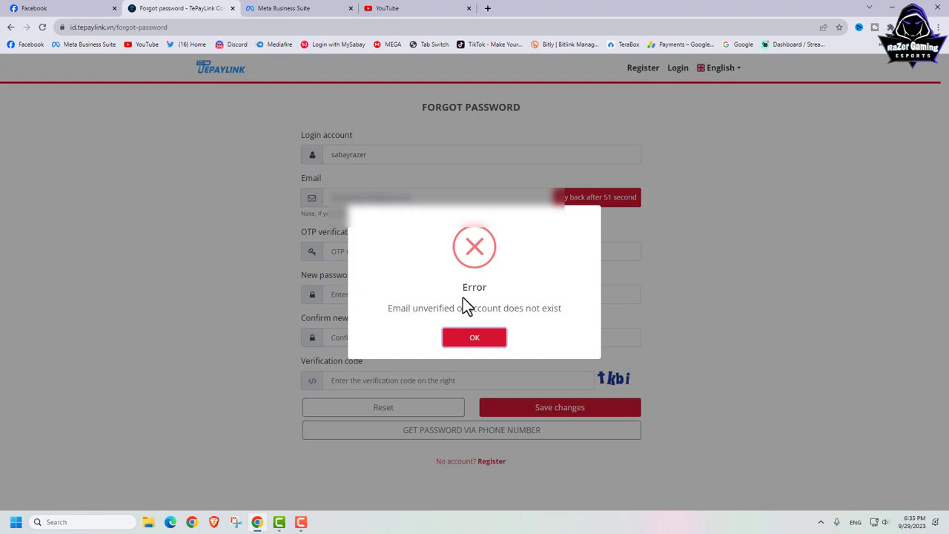
click(490, 341)
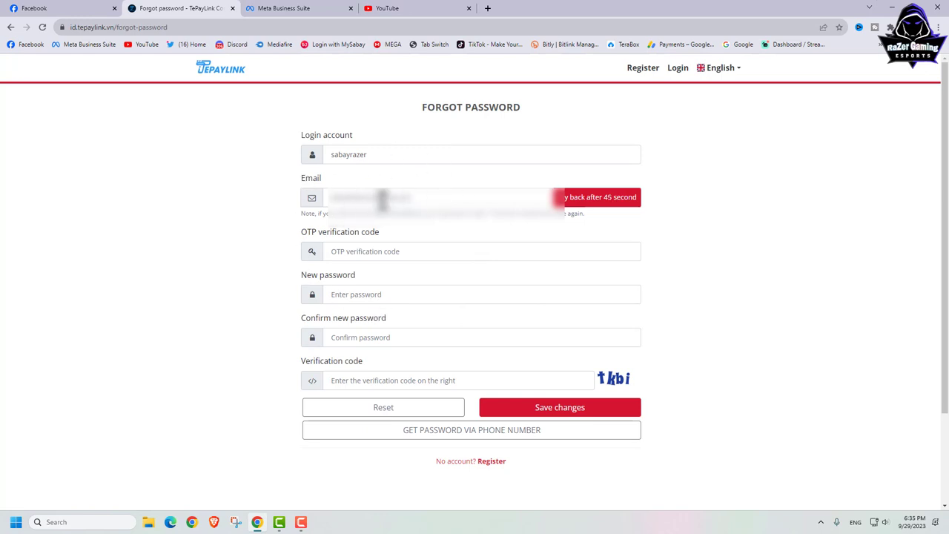
click(737, 74)
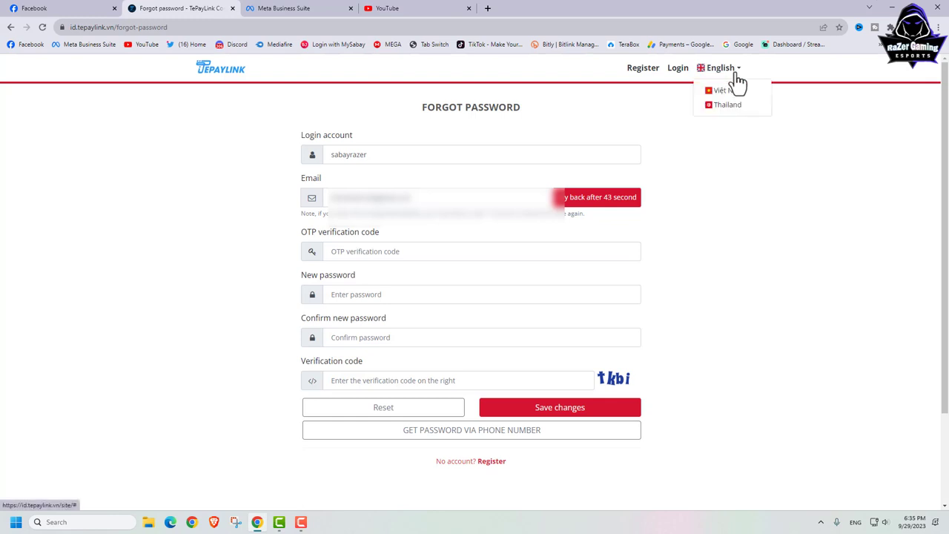
click(445, 135)
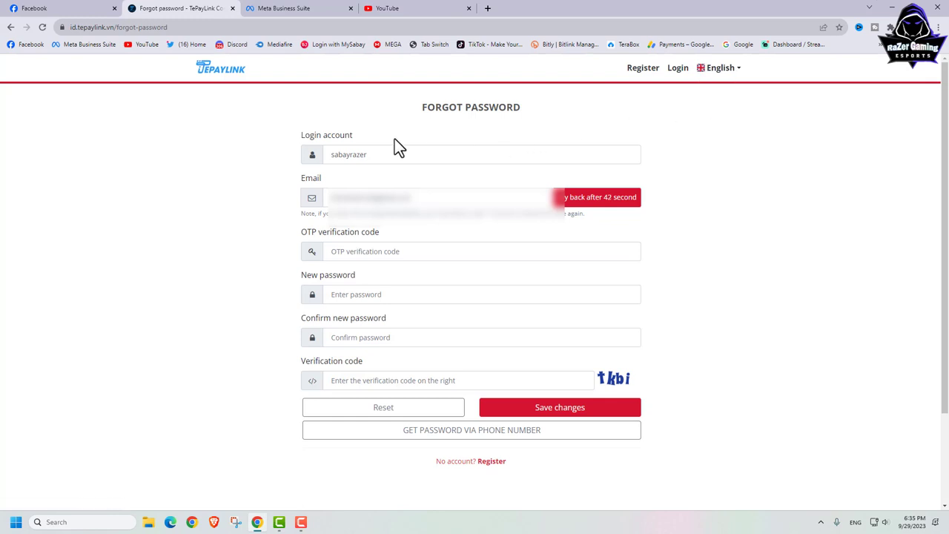
click(451, 466)
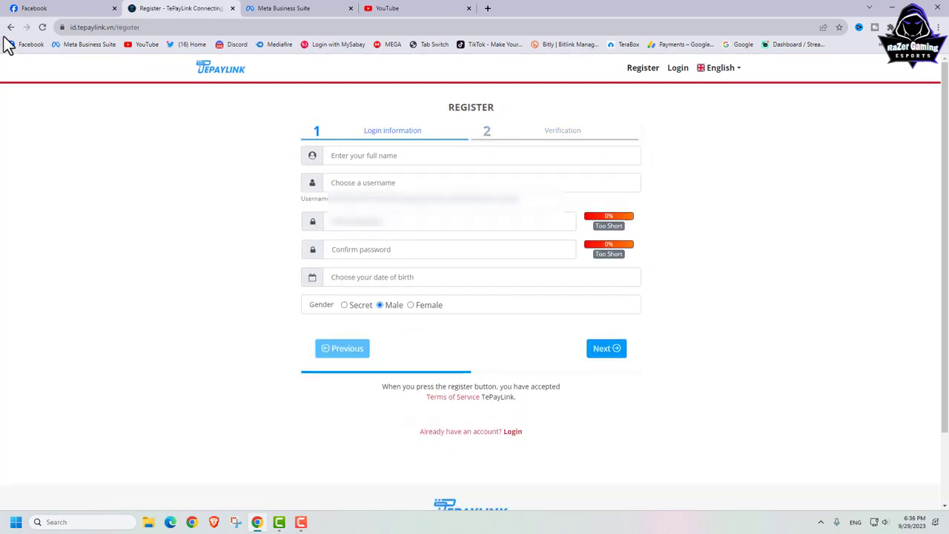
click(210, 74)
Sign back in to TePayLink with the saved username and the account password
click(379, 147)
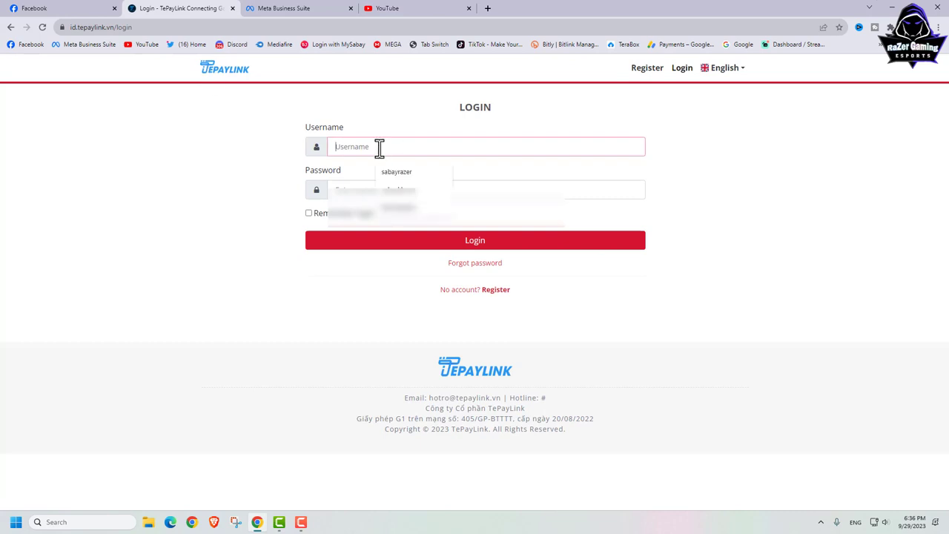
click(404, 174)
click(379, 190)
text(*)
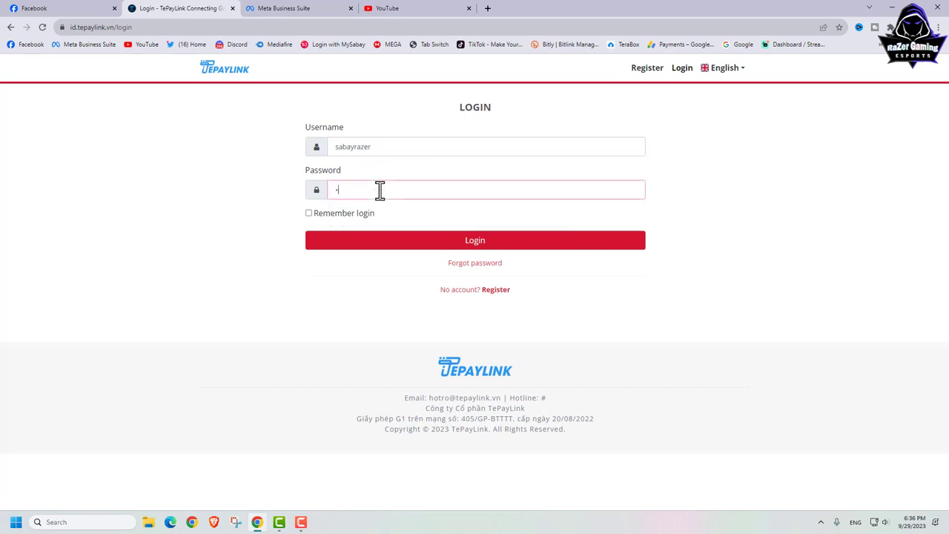
text(**********)
key(Return)
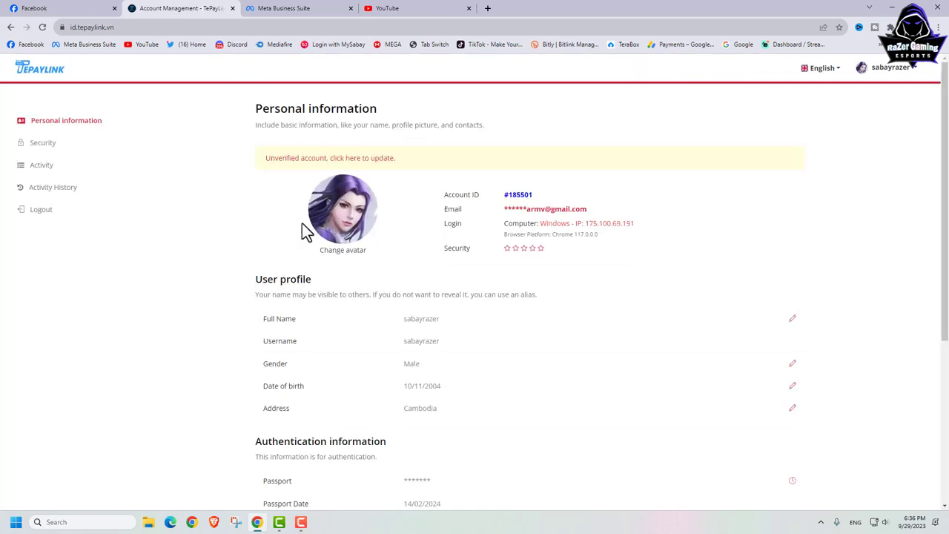
Go through Activity to the Security settings and start verifying the secure email
click(43, 148)
click(50, 172)
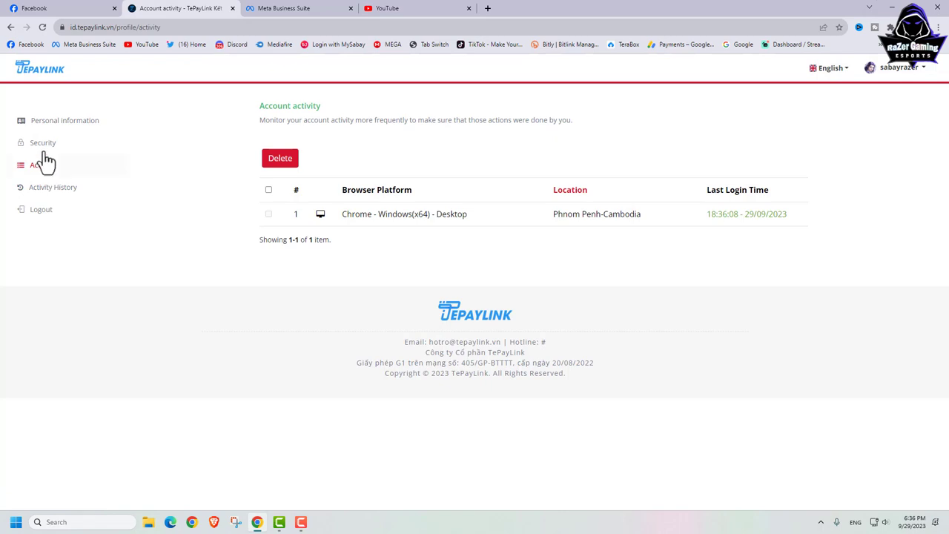
click(43, 148)
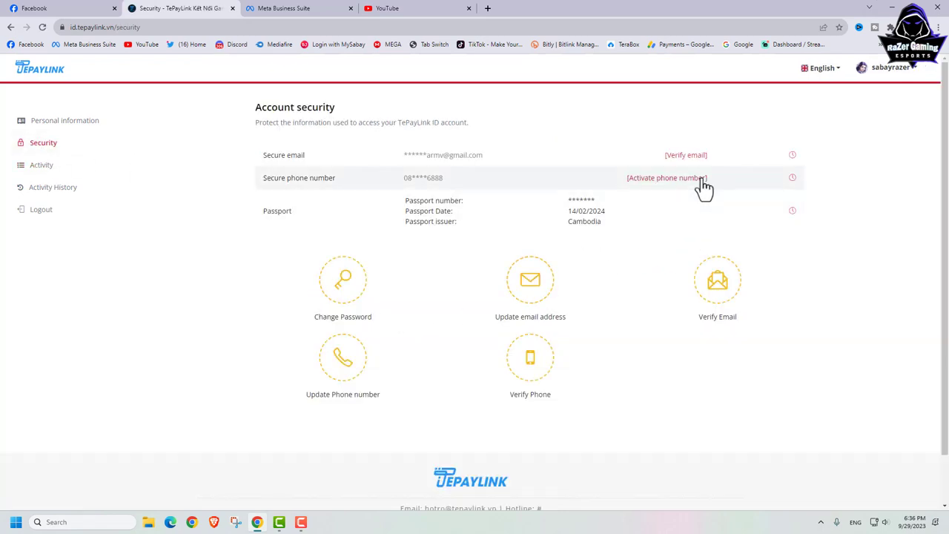
click(694, 156)
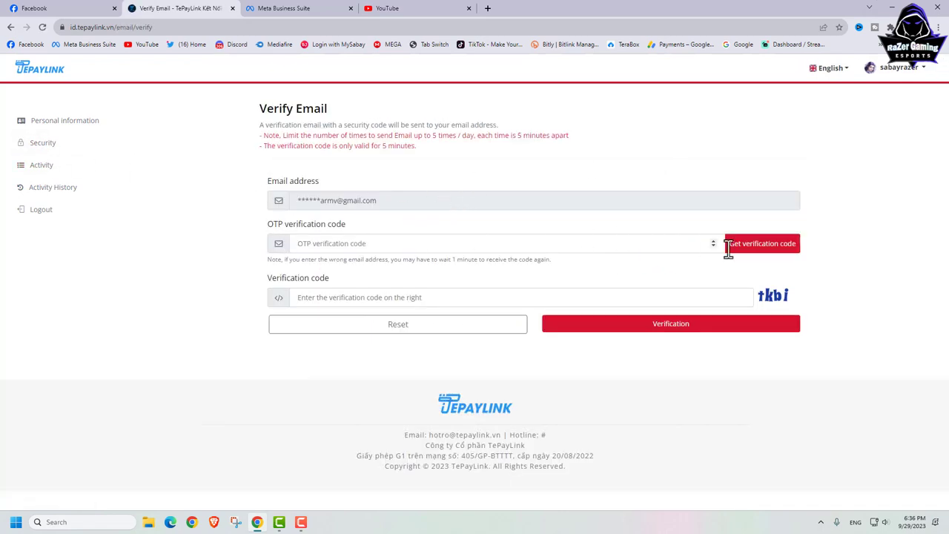
Request an email verification code, dismiss the confirmation, and enter the received OTP
click(755, 252)
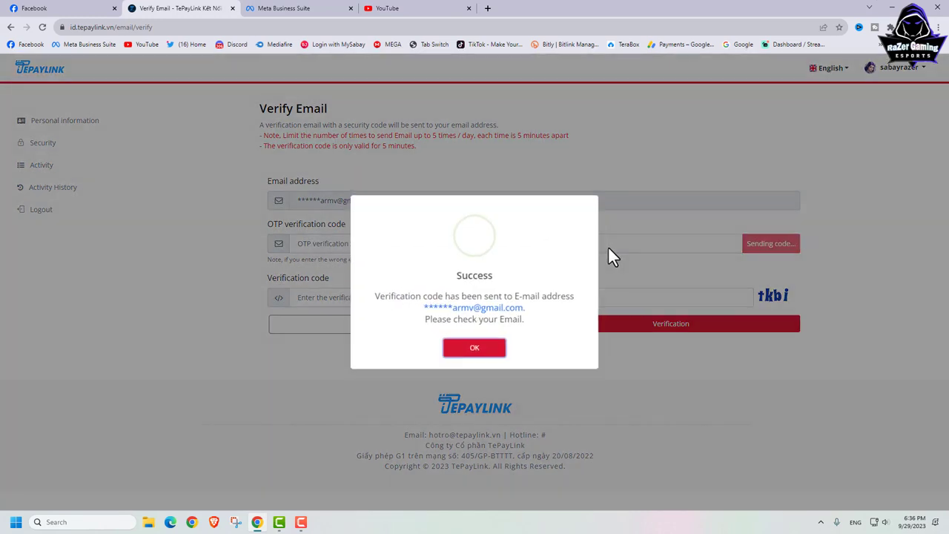
click(475, 350)
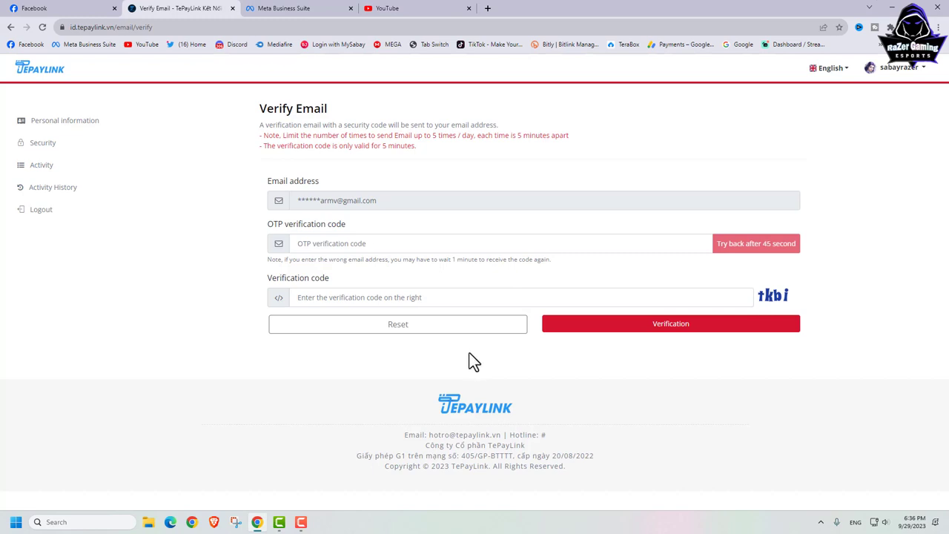
click(417, 327)
click(331, 245)
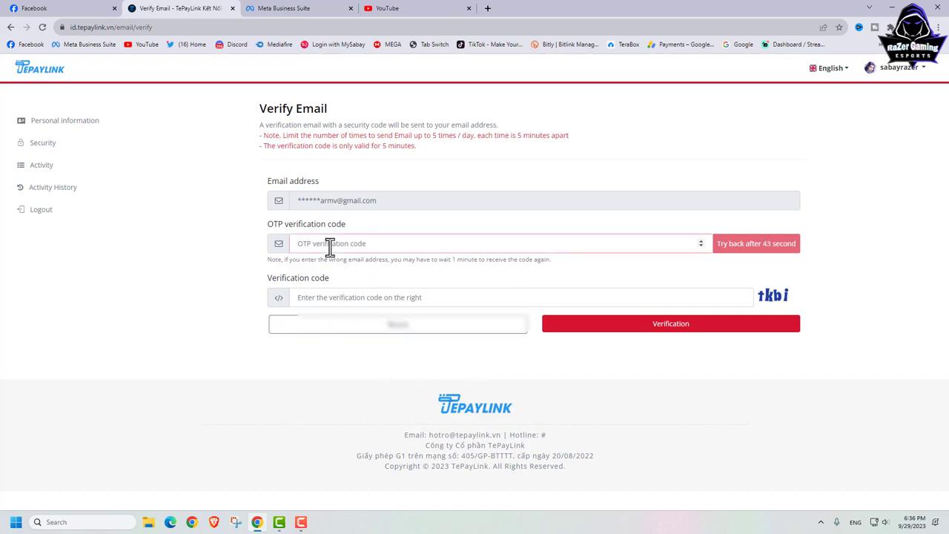
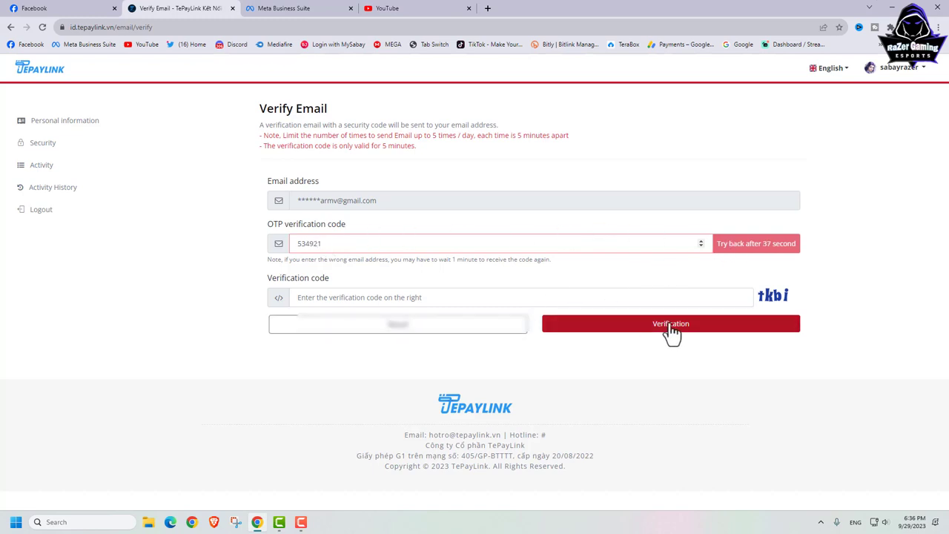
Enter the captcha and submit; after the OTP is rejected, a resend is blocked by a wait error
click(524, 297)
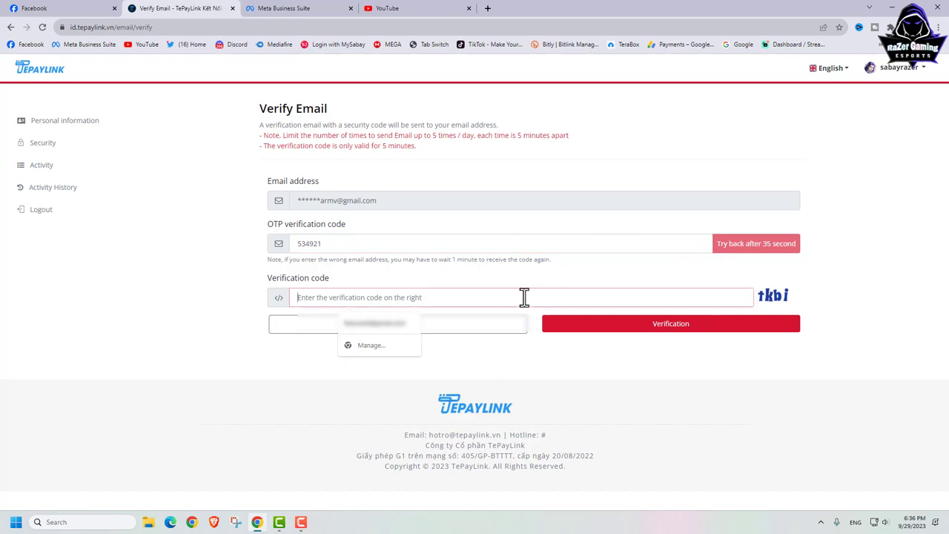
text(tkbi)
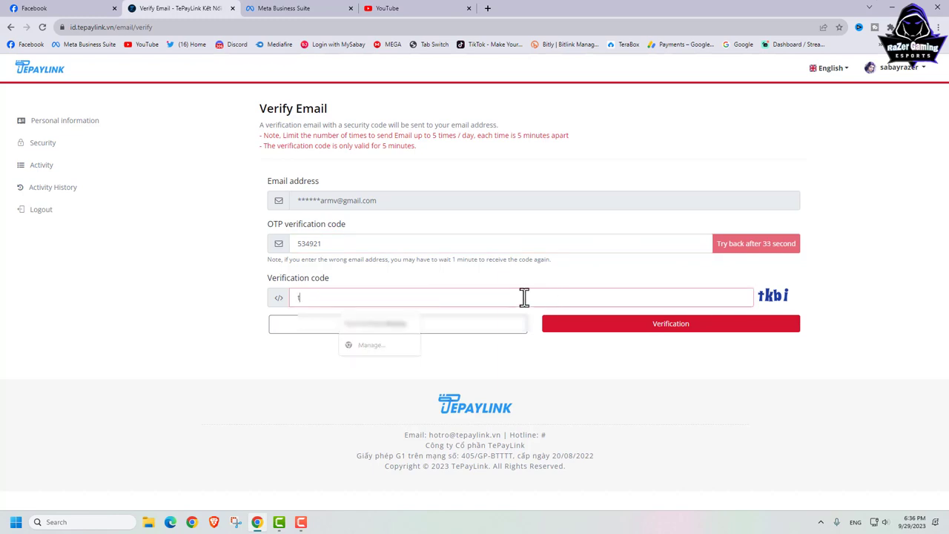
click(635, 326)
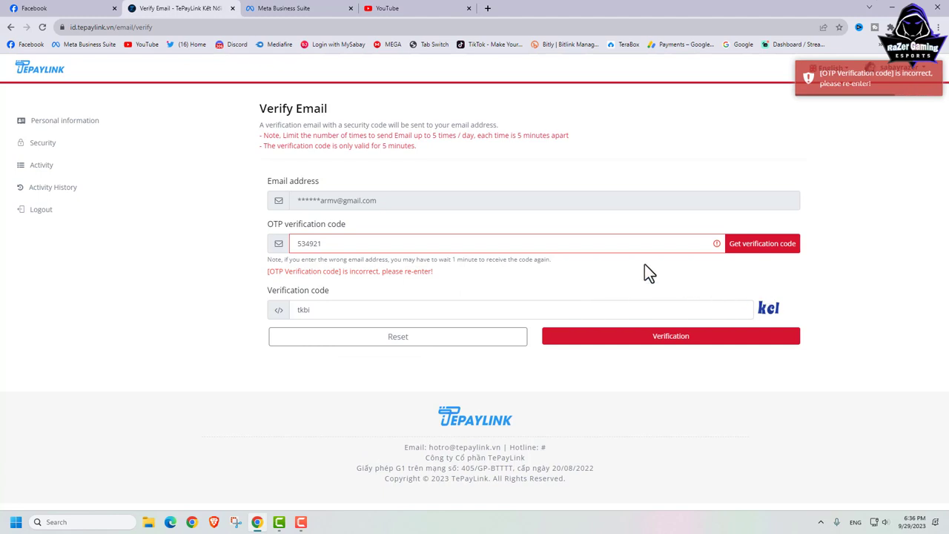
click(749, 246)
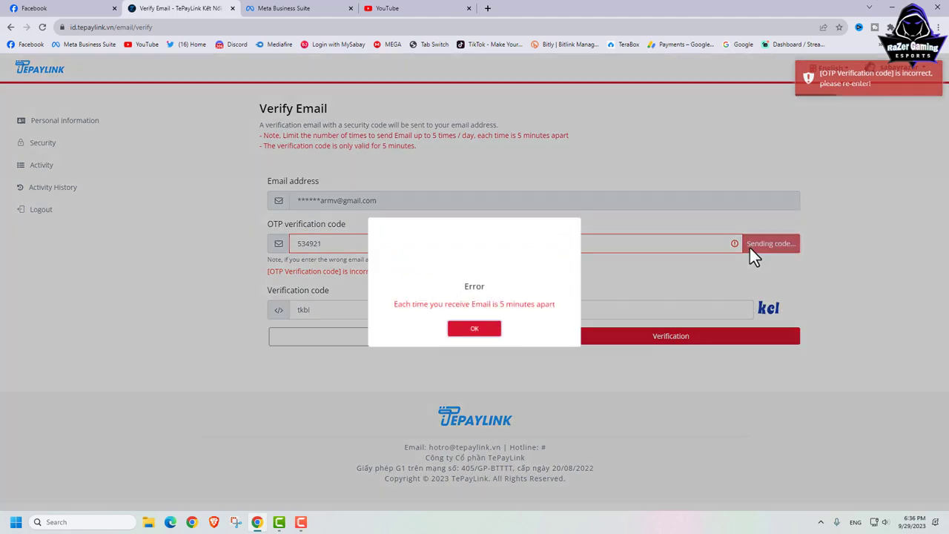
click(475, 340)
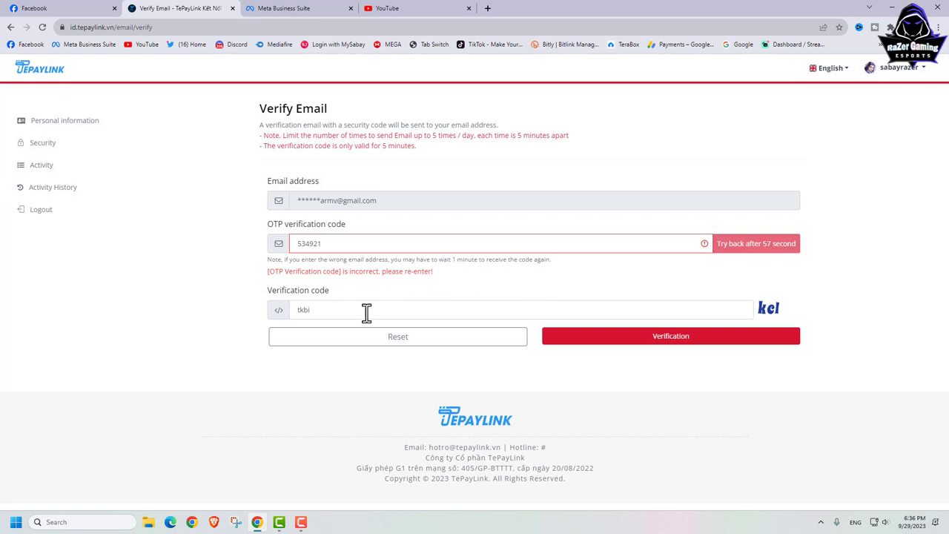
Replace the OTP and captcha with new values and submit the email verification
drag(332, 243, 188, 252)
drag(418, 316, 211, 308)
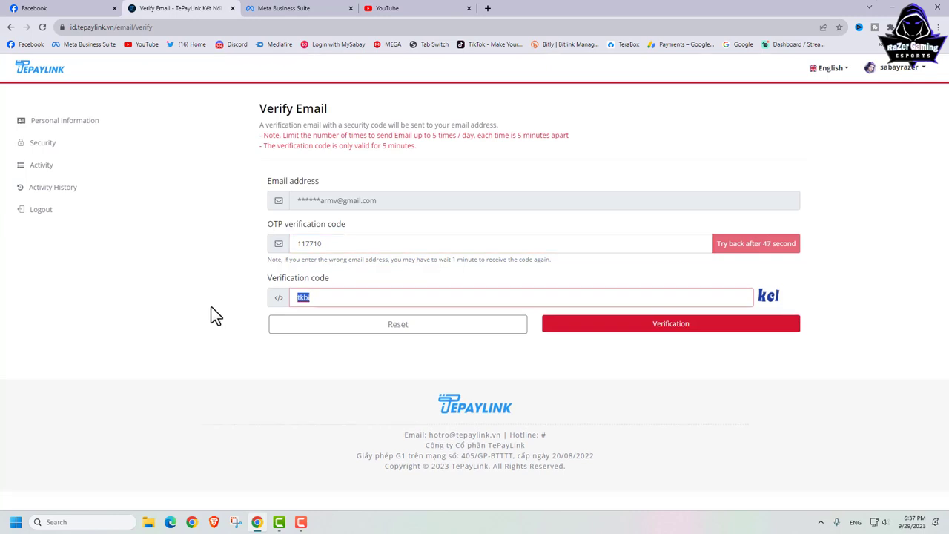
text(kcl)
triple_click(272, 304)
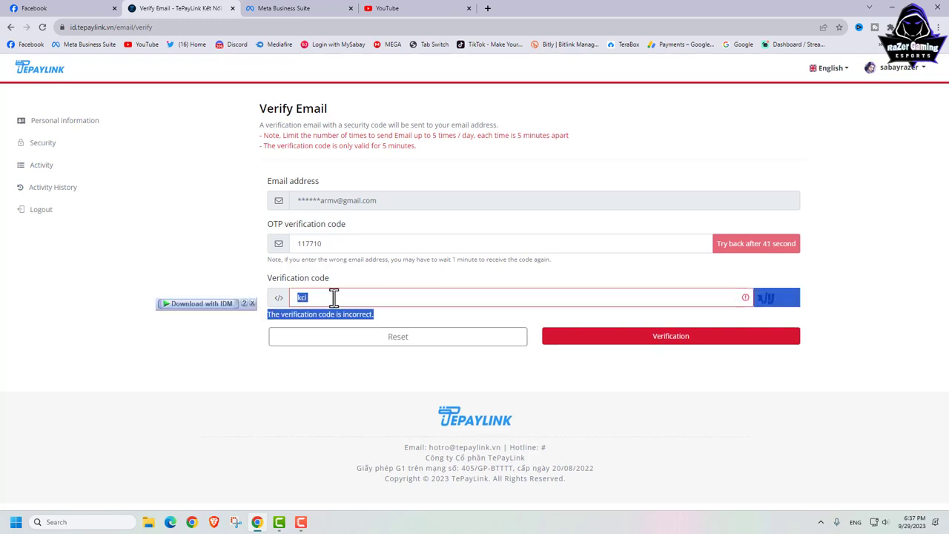
drag(333, 297, 293, 298)
text(xjy)
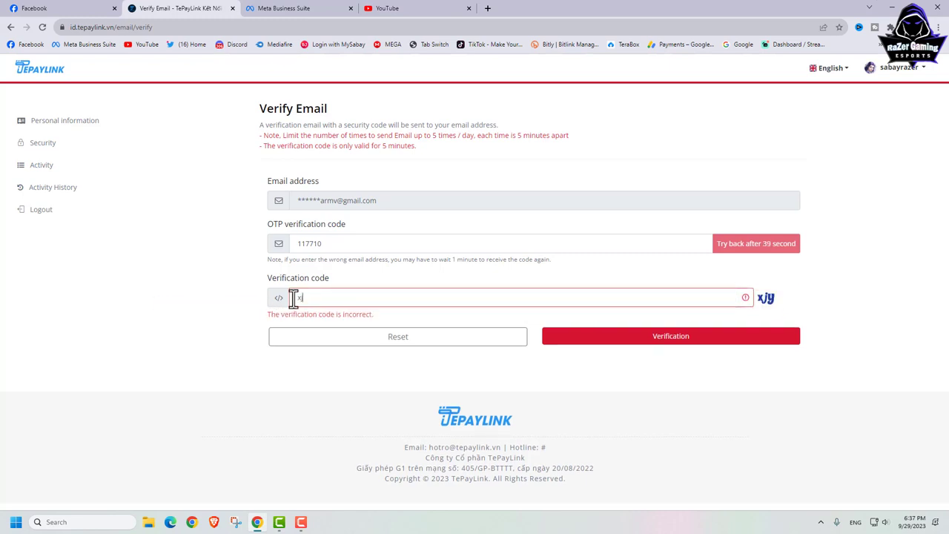
click(668, 337)
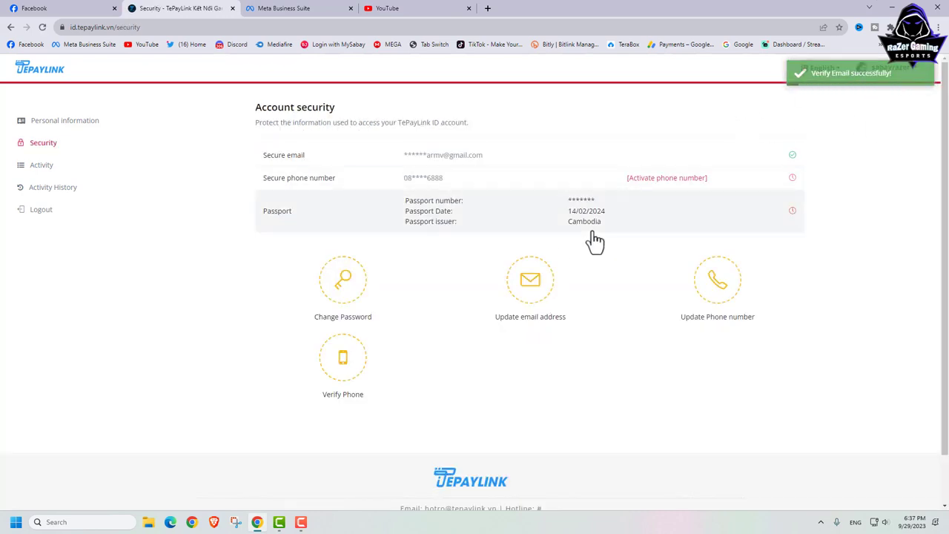
Log out from the account menu and switch the login page to English
click(920, 68)
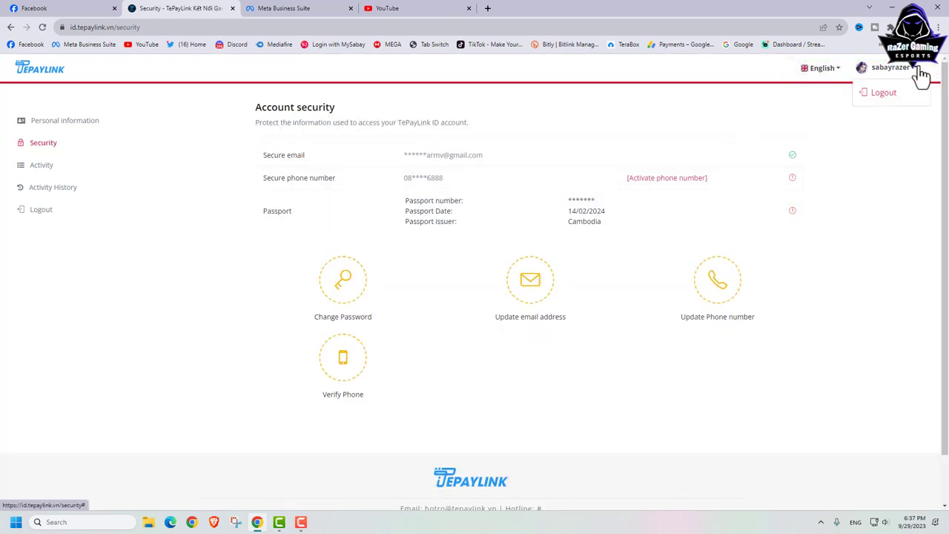
click(892, 92)
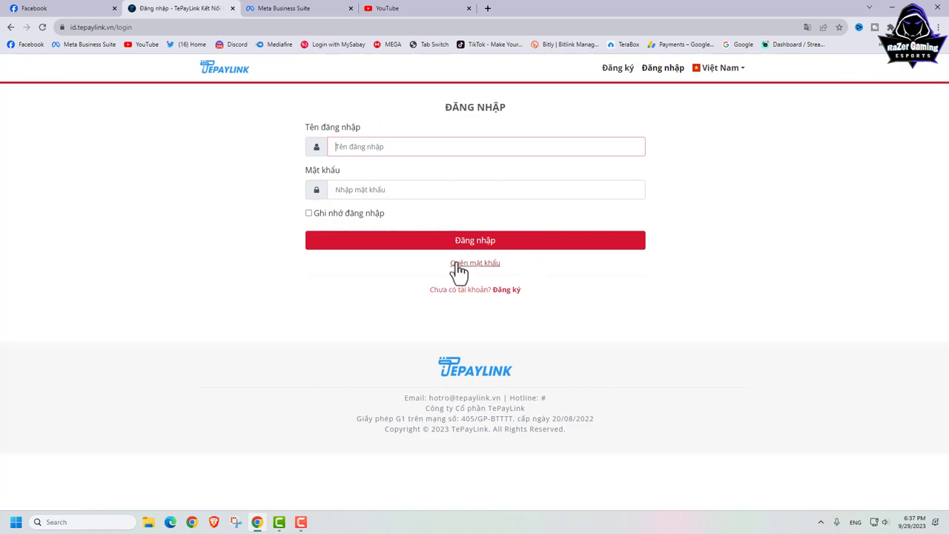
click(720, 69)
click(720, 90)
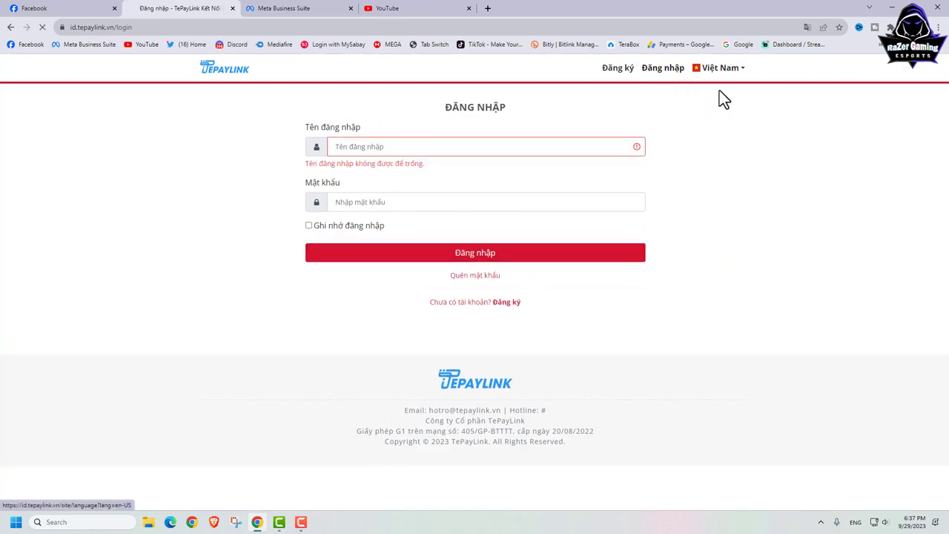
Fill the Forgot Password form with the saved username and email, then request a reset code
click(479, 264)
click(352, 155)
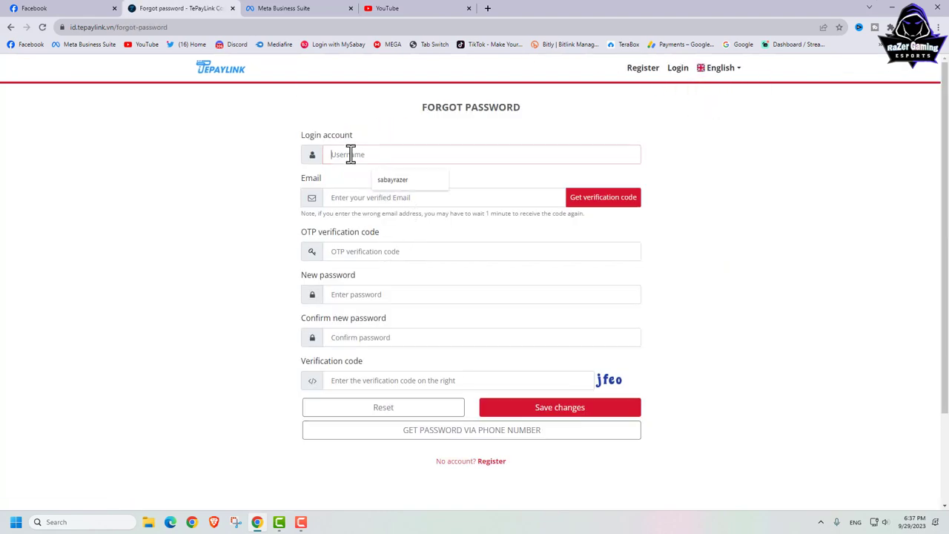
click(409, 179)
click(365, 197)
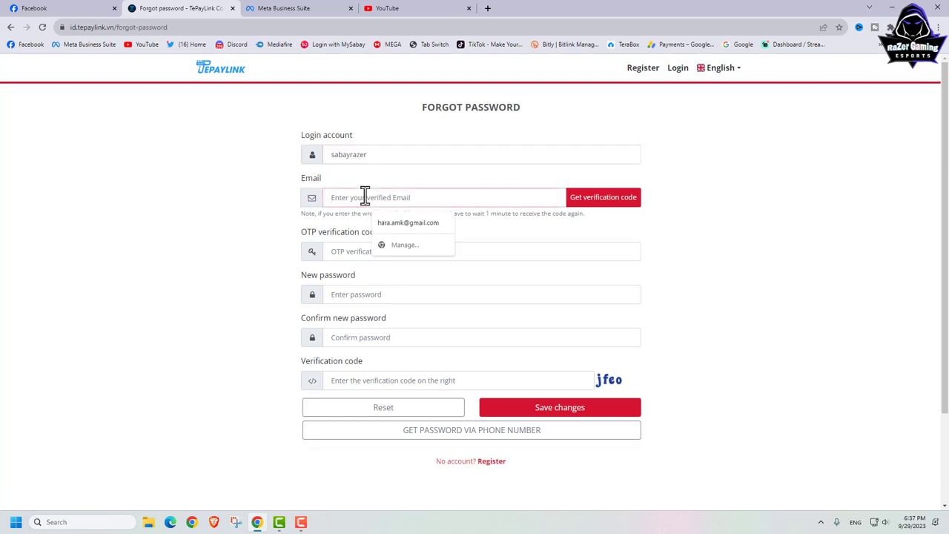
text(t)
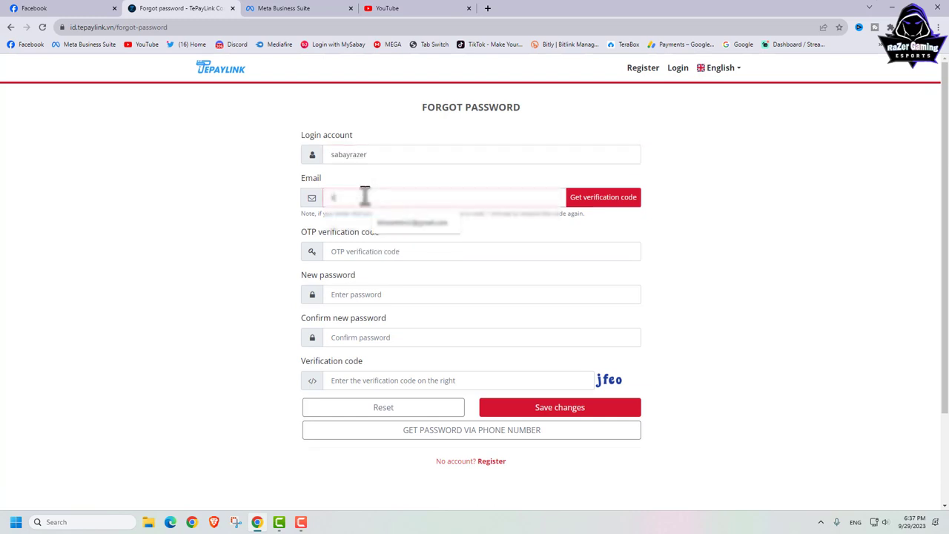
click(397, 223)
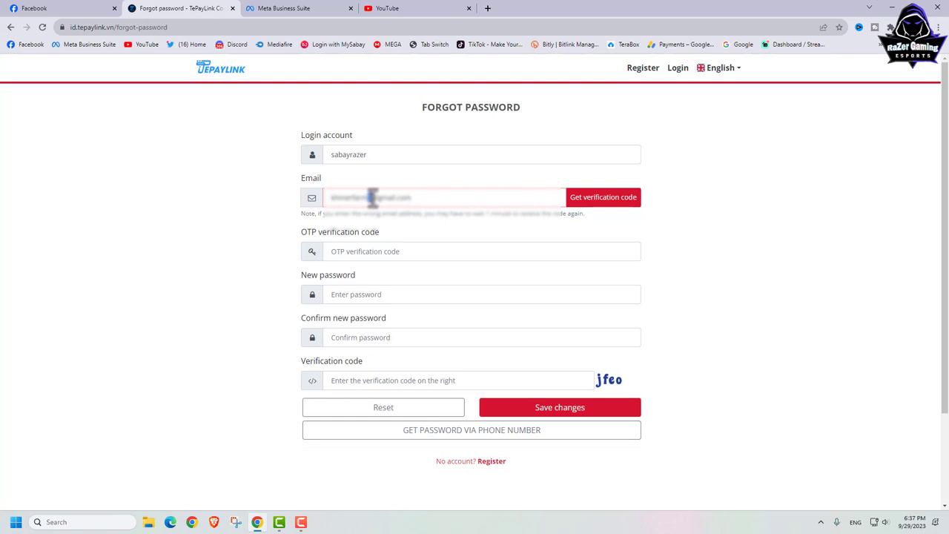
click(362, 248)
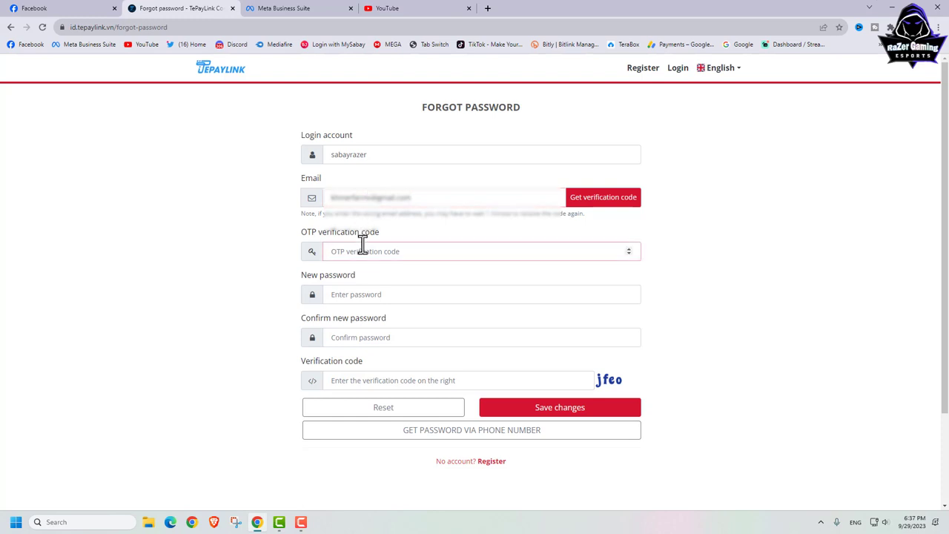
click(604, 202)
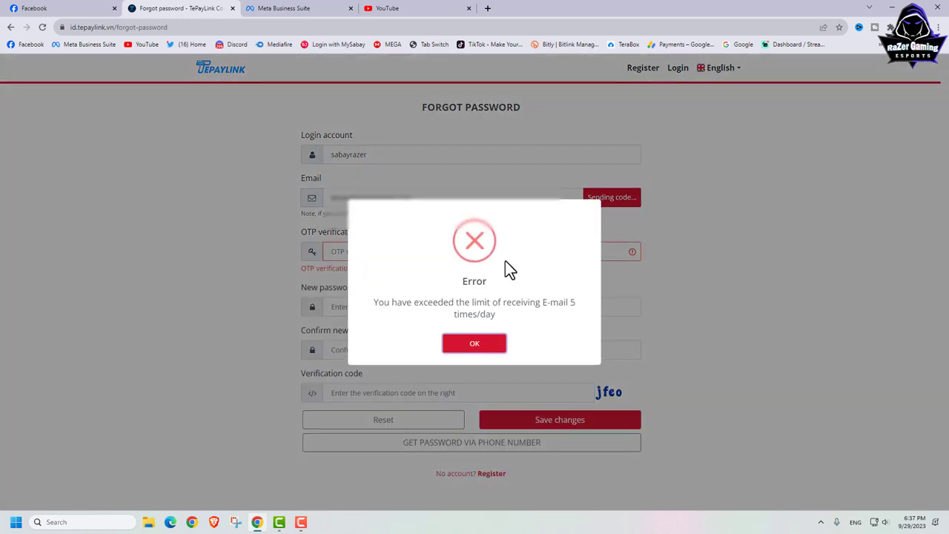
Dismiss the 5-emails-per-day error, focus the New password field, and select the email text
click(470, 347)
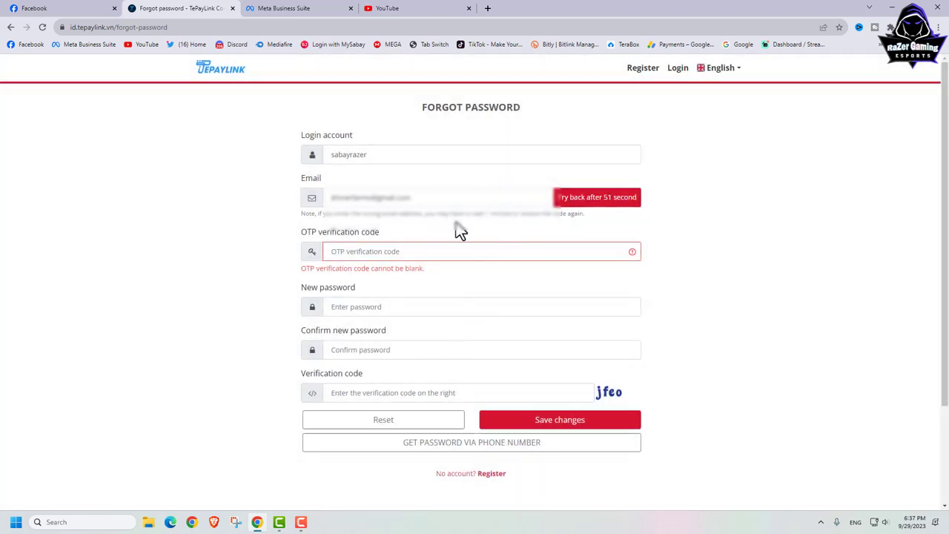
click(354, 303)
click(354, 347)
click(362, 300)
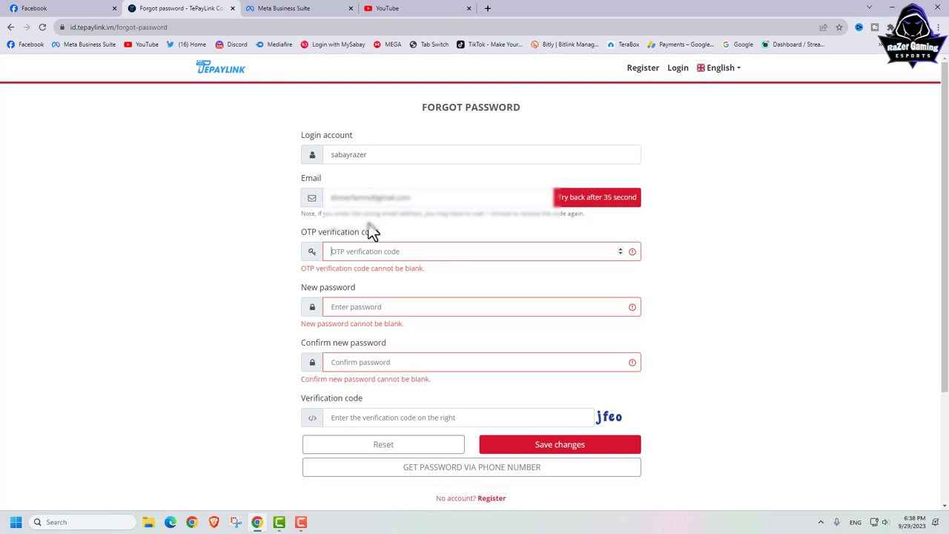
drag(332, 197, 425, 196)
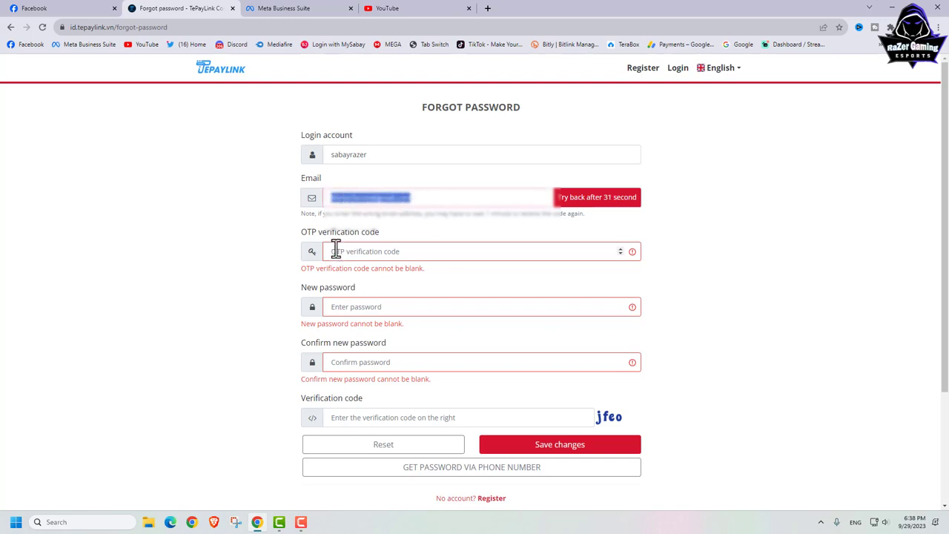